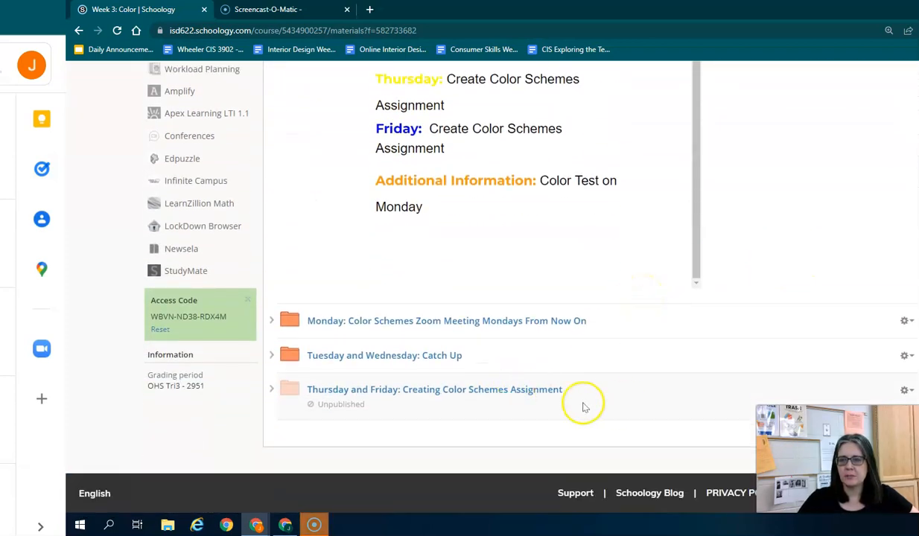
Open the Create Color Schemes Assignment from the Thursday and Friday folder and bring up its attached document
left_click(510, 393)
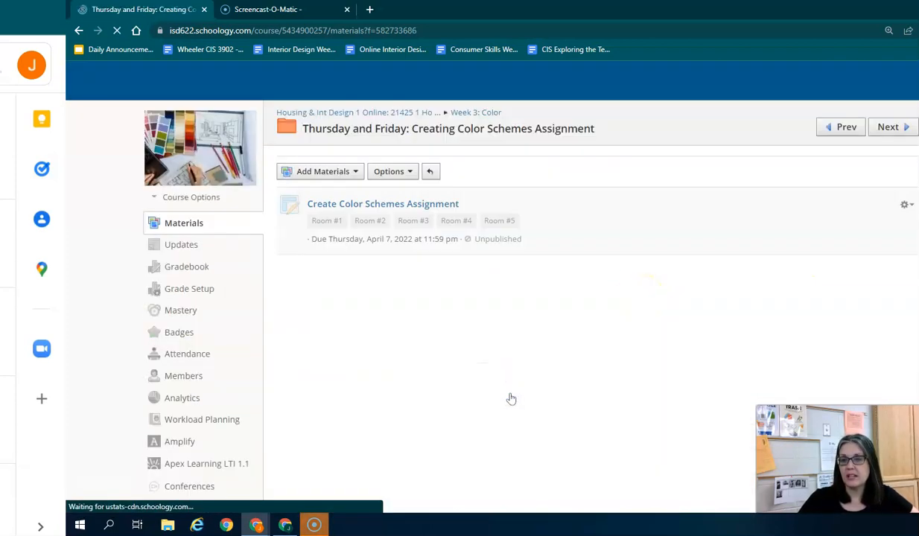
left_click(381, 204)
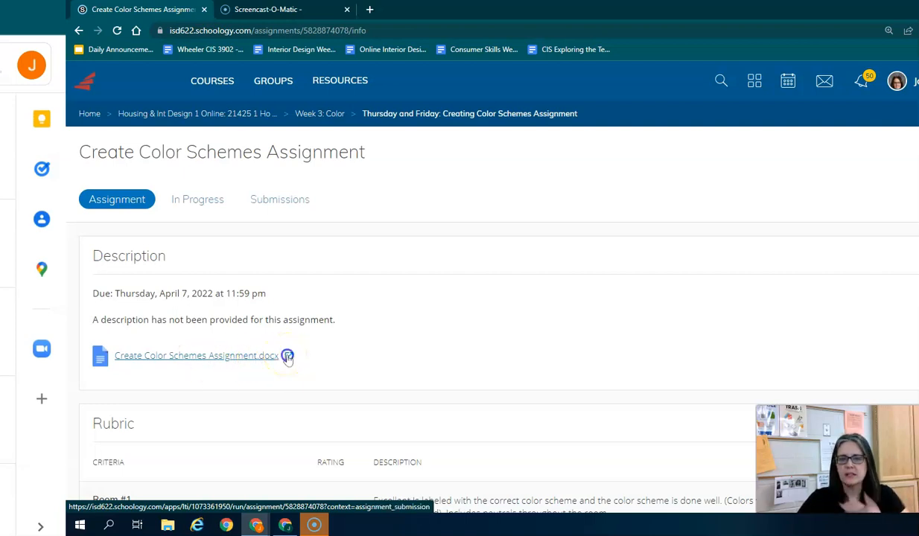
left_click(287, 356)
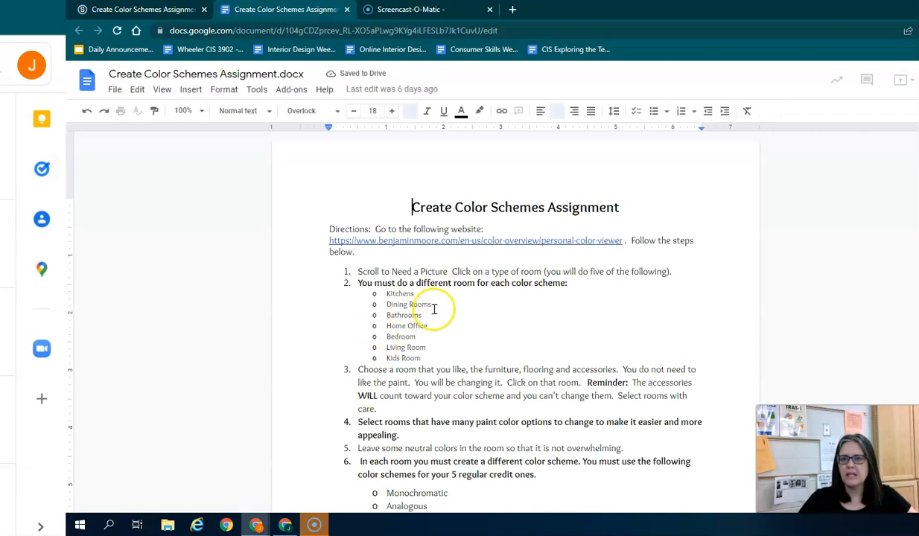
Follow the assignment's Benjamin Moore link to the Personal Color Viewer and find the sample room photos
left_click(421, 240)
left_click(421, 257)
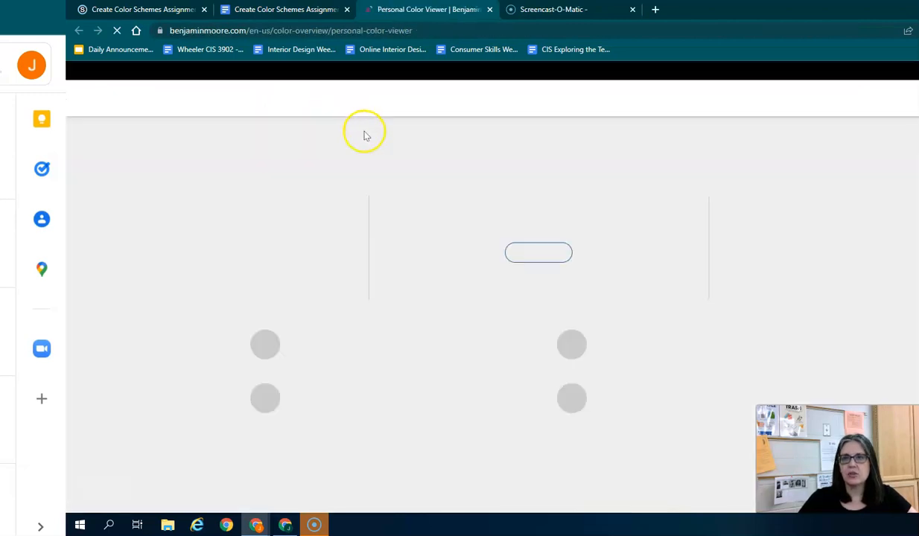
scroll(423, 144, "down", 1)
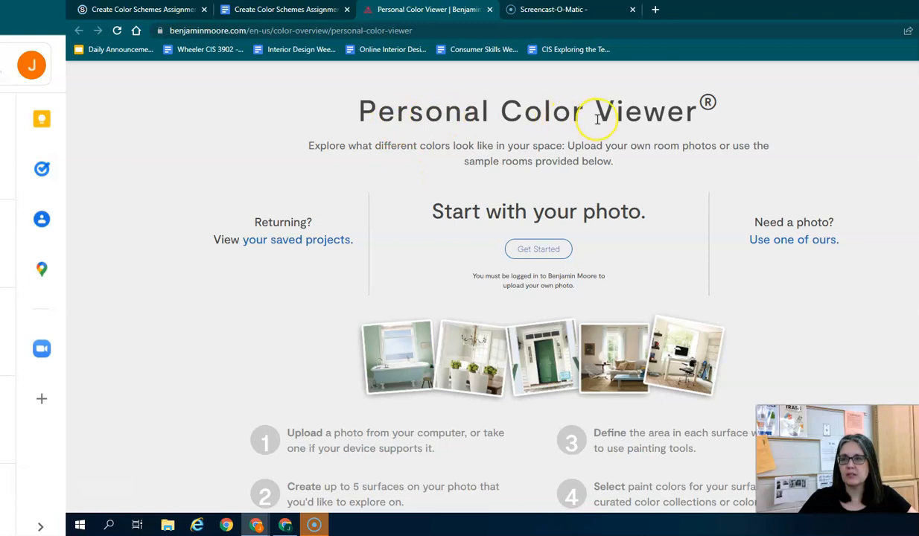
scroll(596, 119, "down", 2)
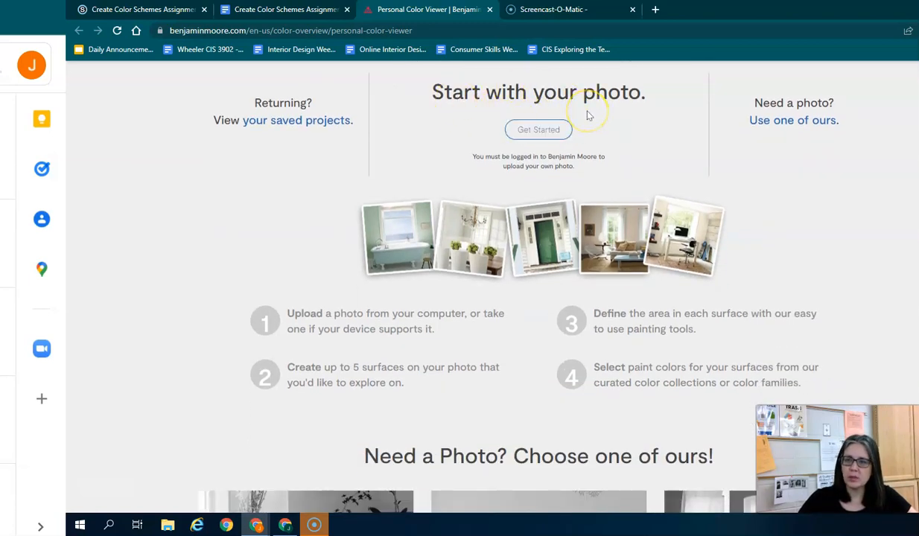
scroll(587, 116, "down", 4)
scroll(589, 117, "down", 1)
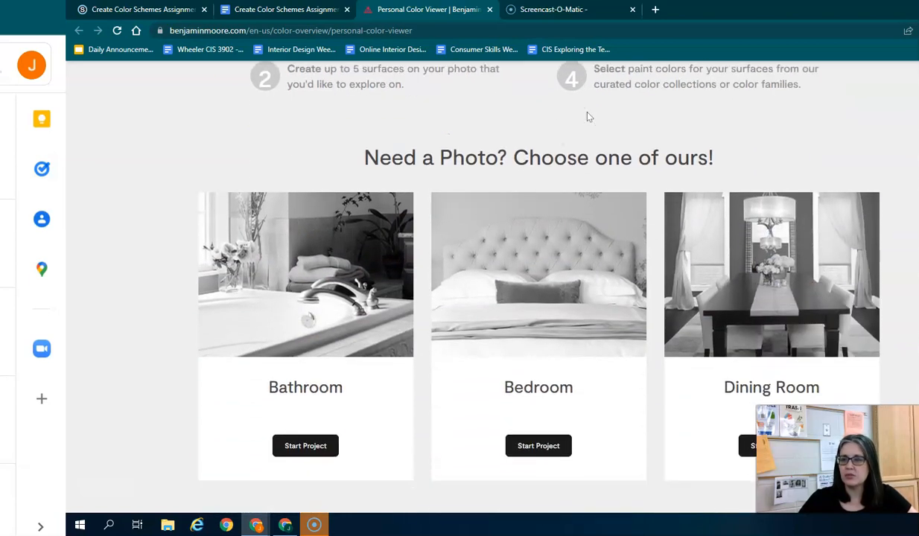
scroll(588, 117, "down", 1)
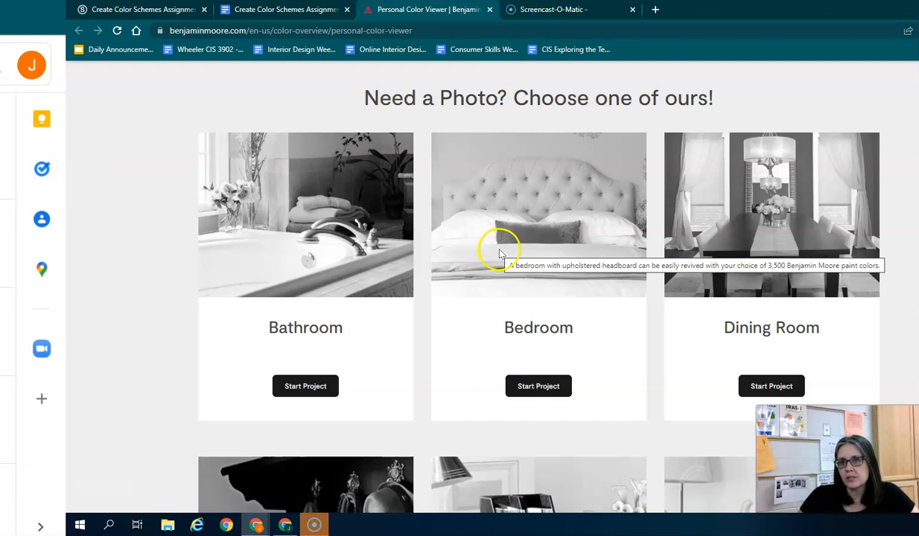
Review the list of room types in the assignment document, from Kitchens to Kids Room
left_click(279, 10)
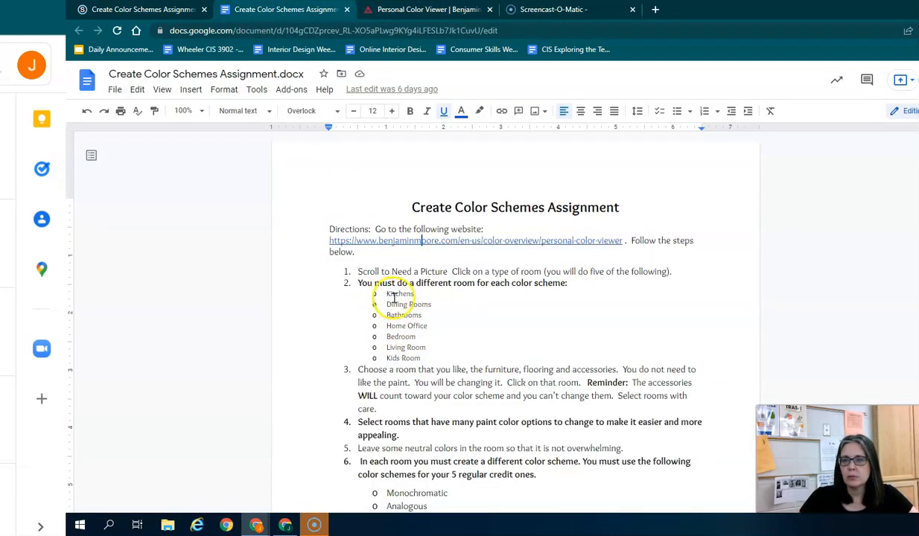
left_click_drag(385, 294, 436, 355)
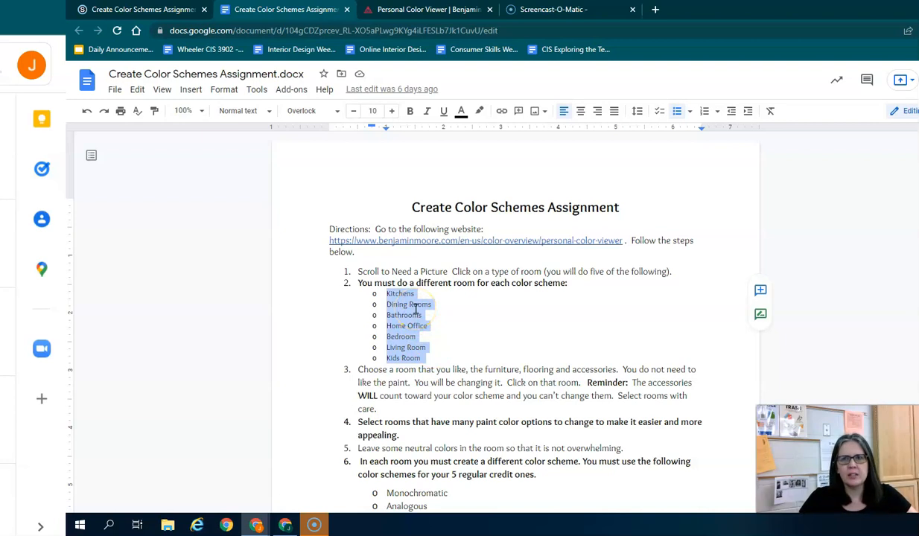
left_click(461, 311)
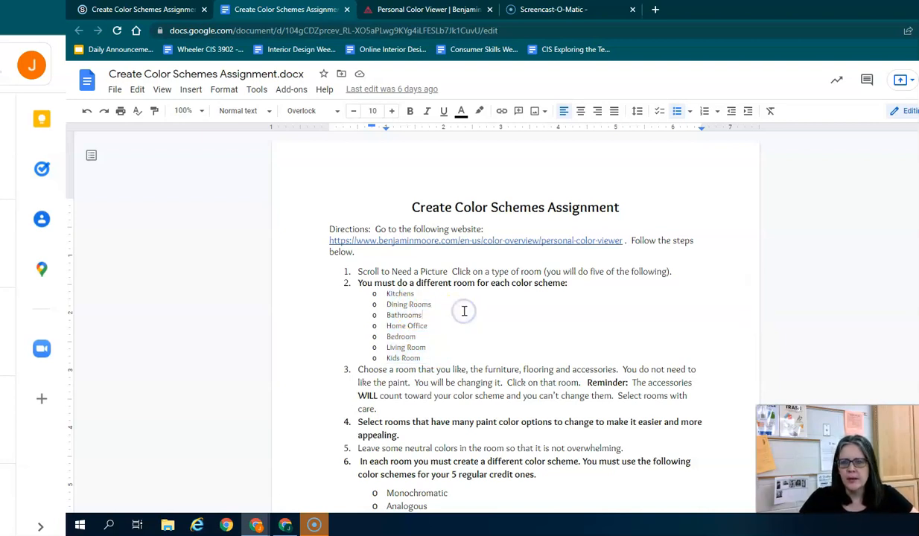
Start a Bedroom project in the Personal Color Viewer using the English Romantic Bedroom sample
left_click(447, 7)
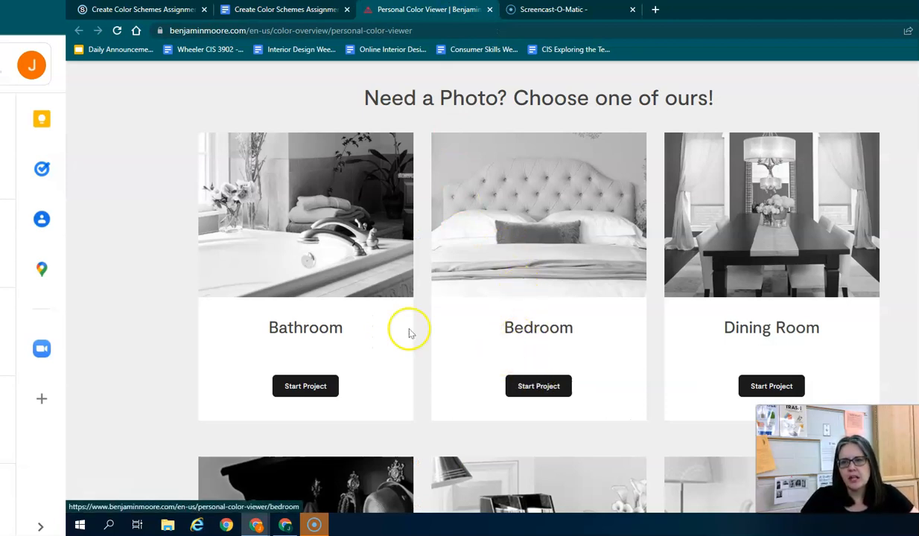
left_click(534, 385)
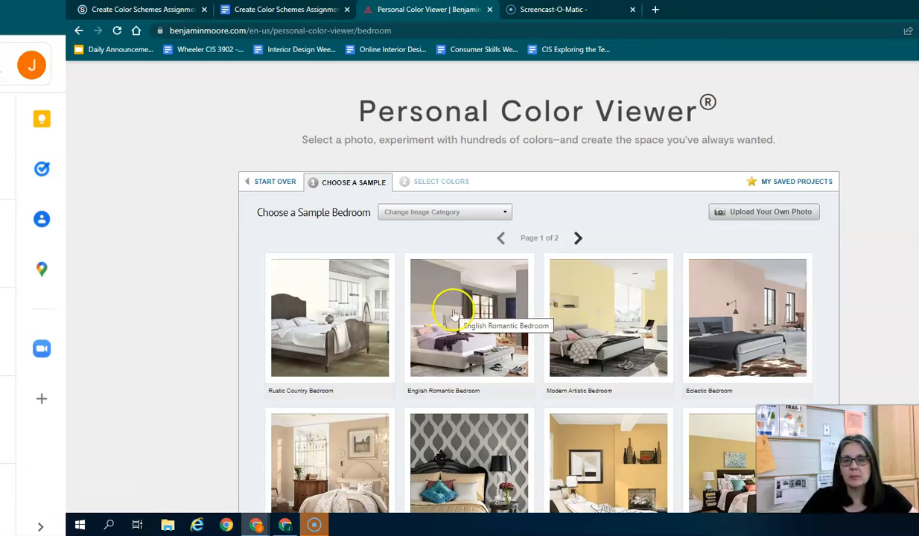
left_click(470, 357)
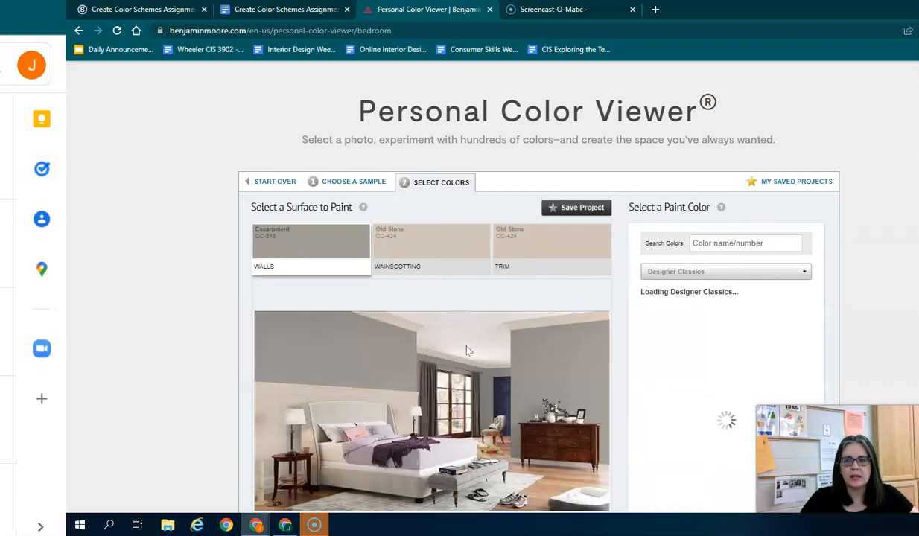
scroll(610, 332, "down", 1)
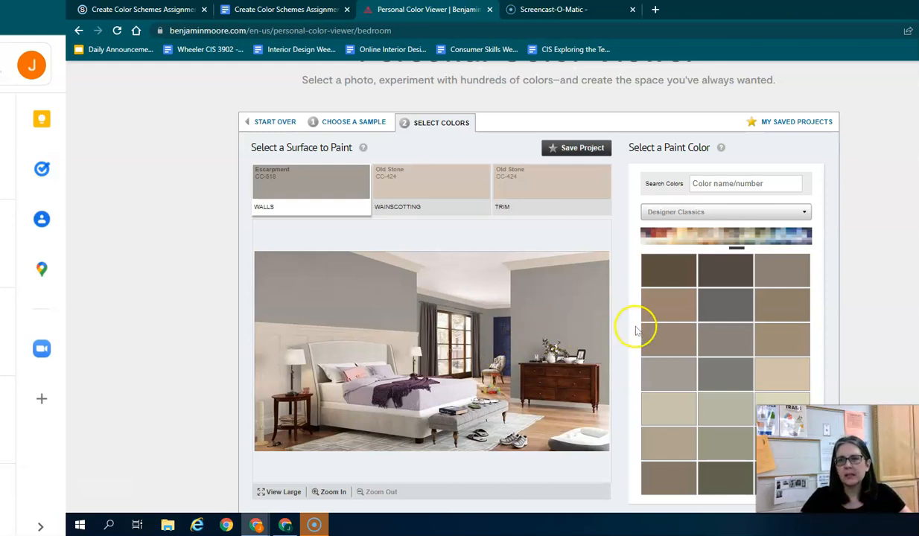
Try Delphinium on the bedroom walls and settle on Mistral from the Designer Classics collection
left_click(772, 214)
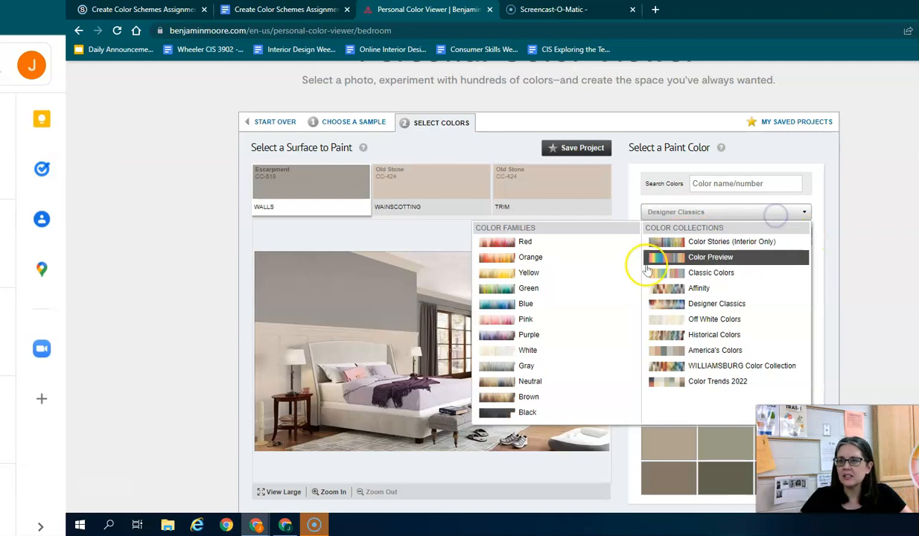
left_click(782, 213)
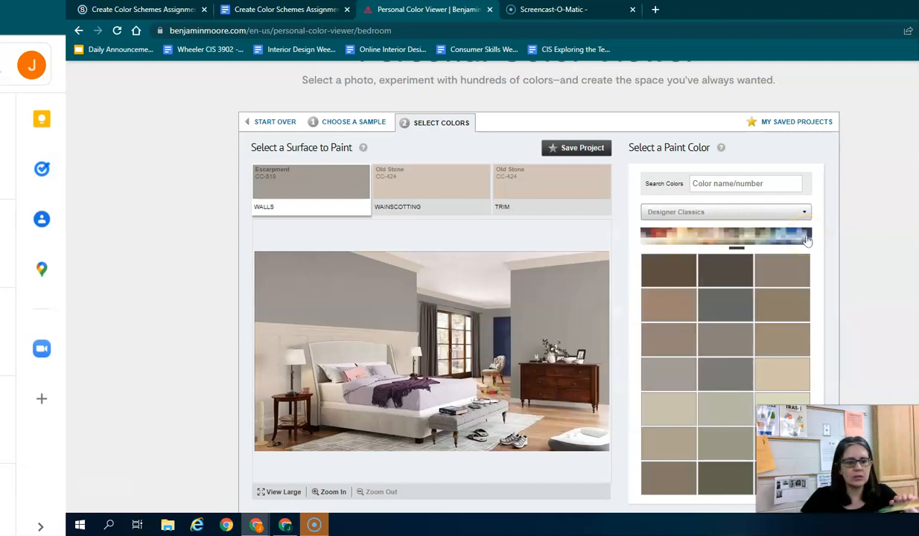
left_click(794, 237)
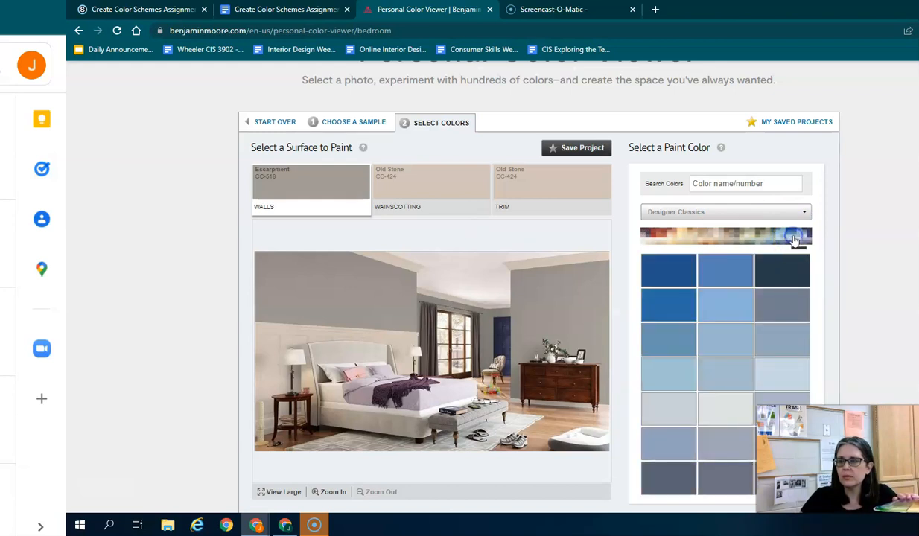
left_click(675, 277)
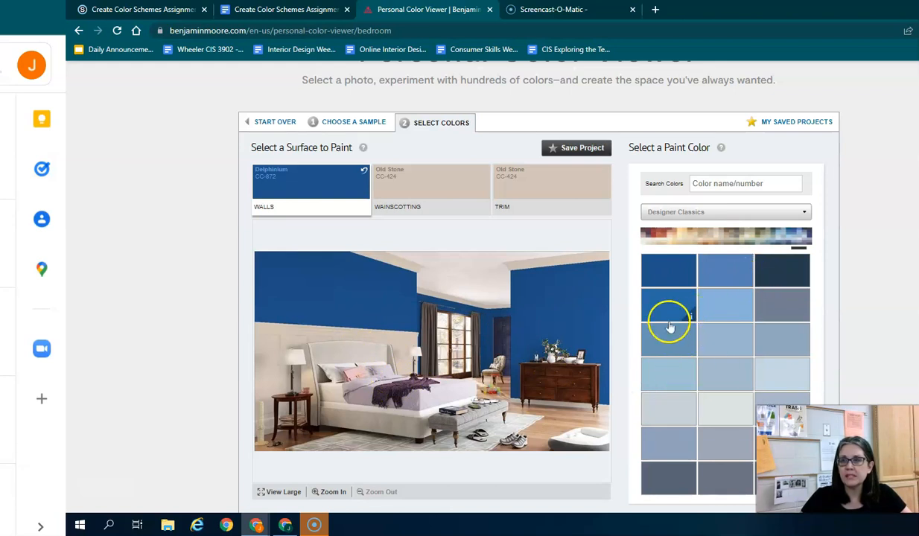
left_click(781, 240)
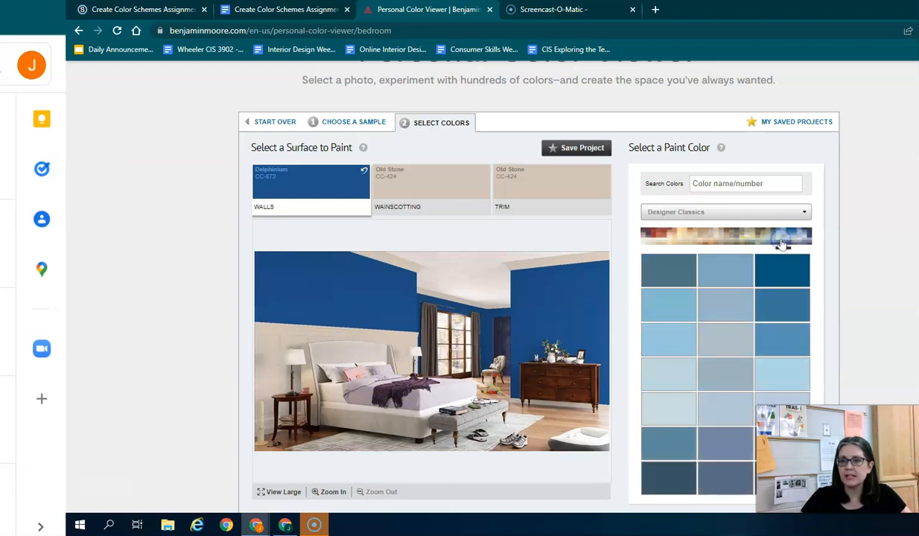
left_click(784, 269)
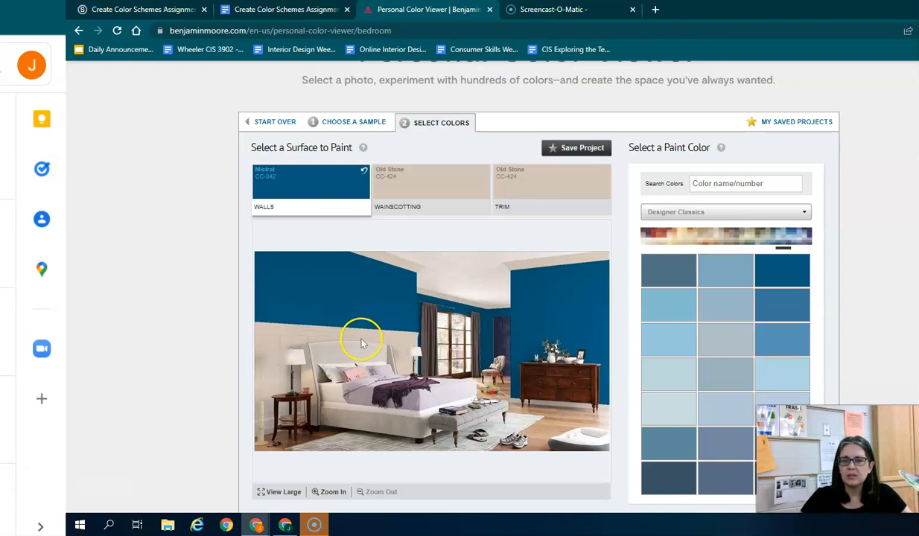
Paint the bedroom's wainscoting Cloud White (CC-40) from the Designer Classics collection
left_click(440, 187)
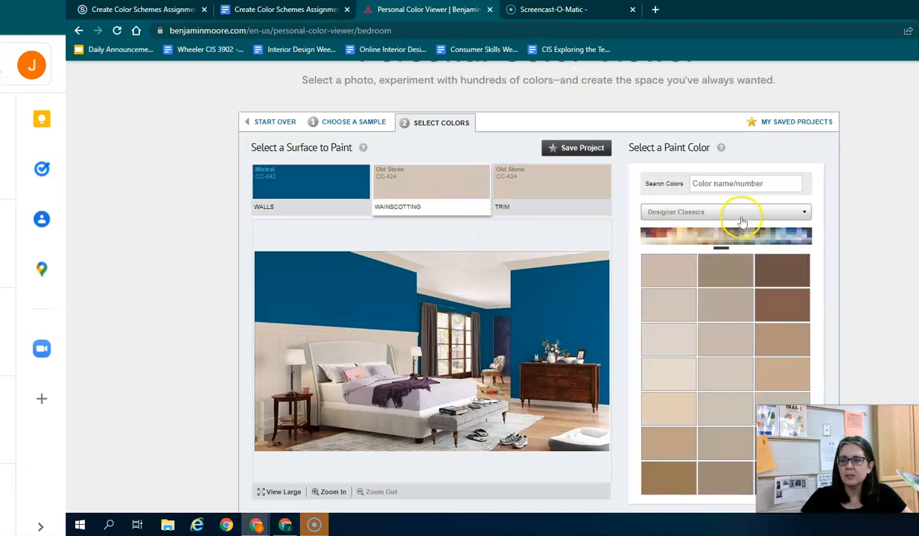
left_click_drag(663, 236, 799, 238)
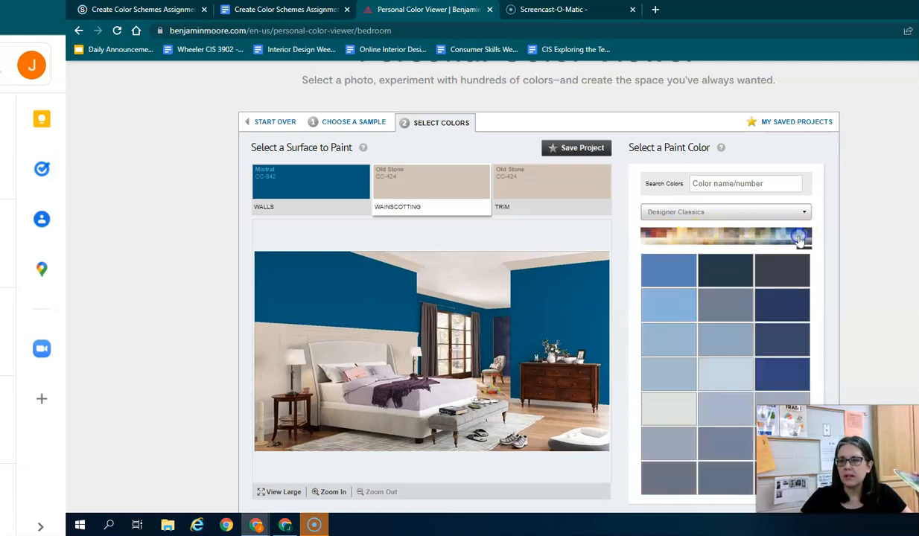
left_click(714, 240)
left_click_drag(699, 244, 649, 245)
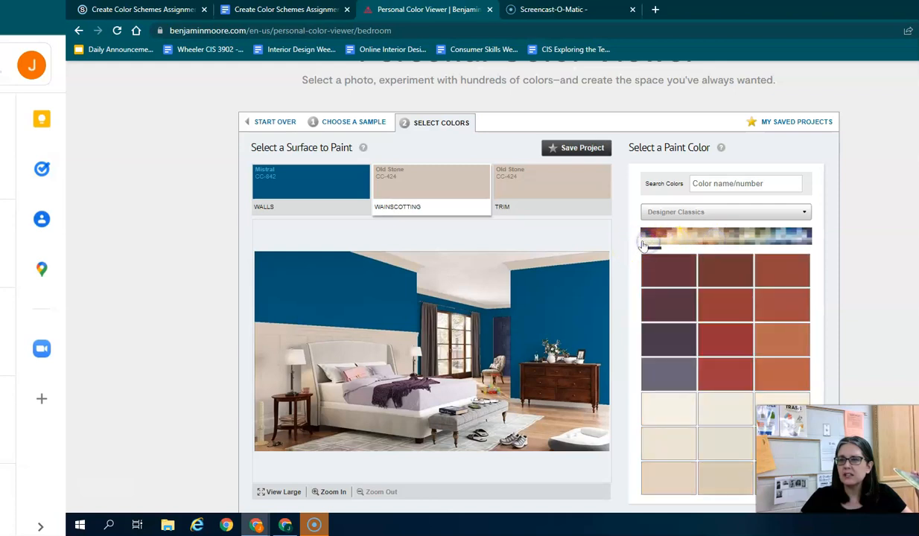
left_click(649, 398)
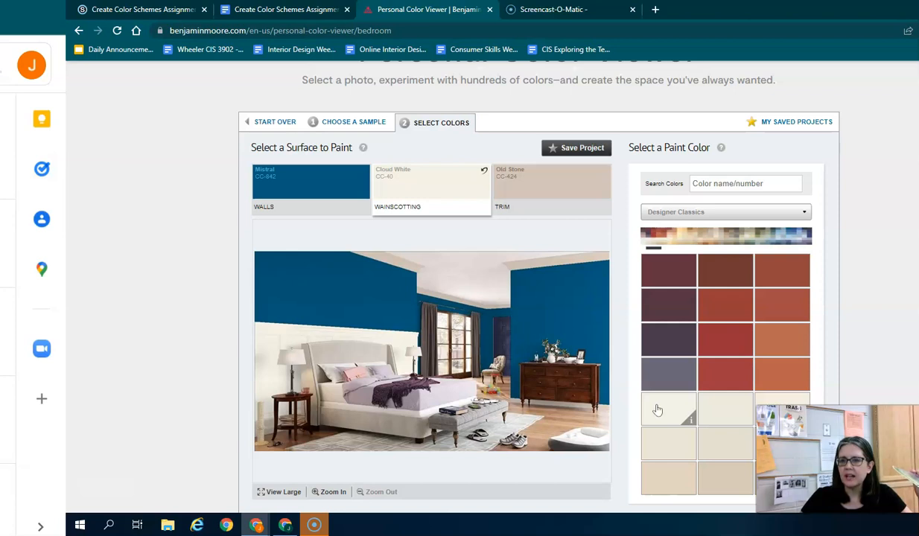
Paint the bedroom's trim Cloud White (CC-40) to match the wainscoting
left_click(544, 178)
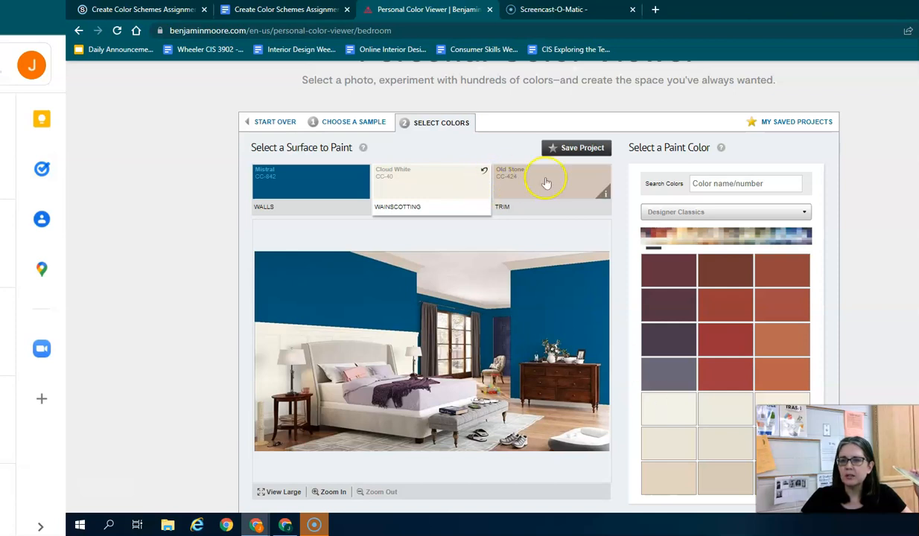
left_click(649, 235)
left_click(712, 404)
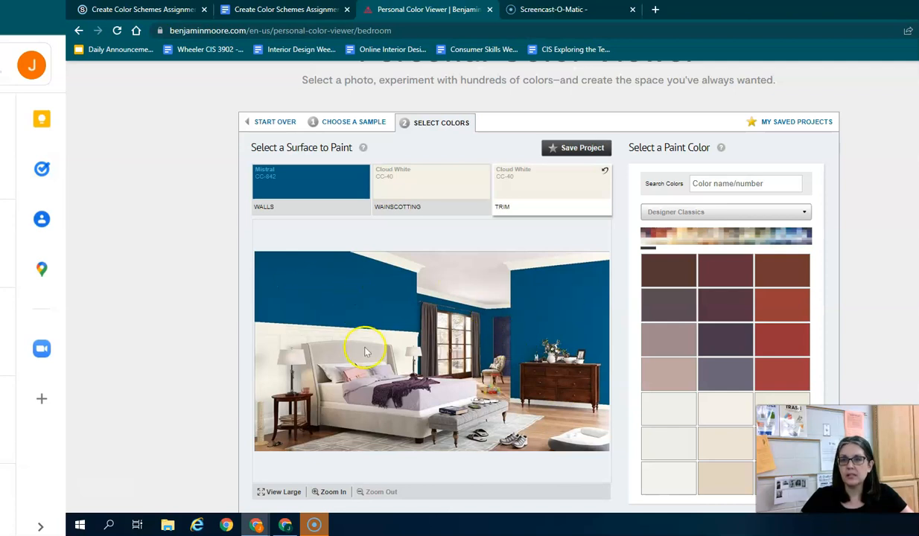
Copy the image of the painted bedroom
right_click(430, 367)
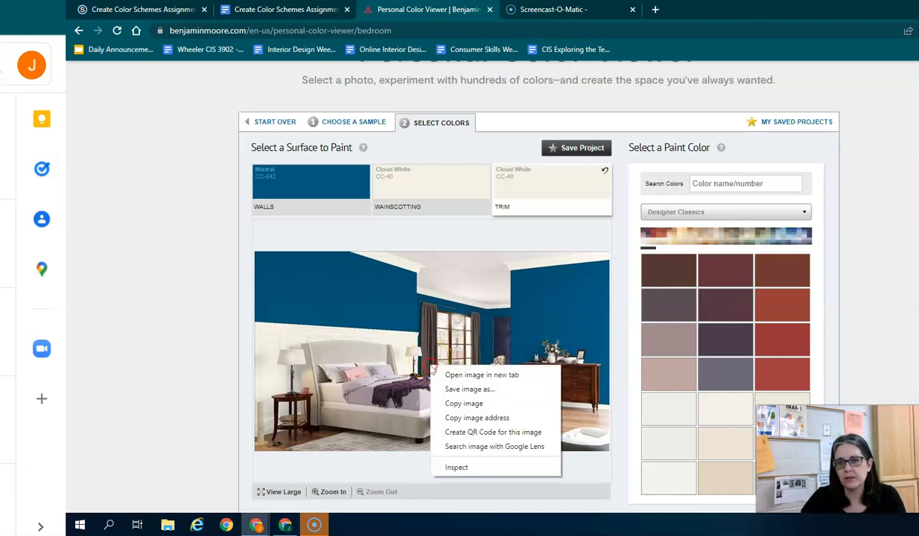
left_click(479, 404)
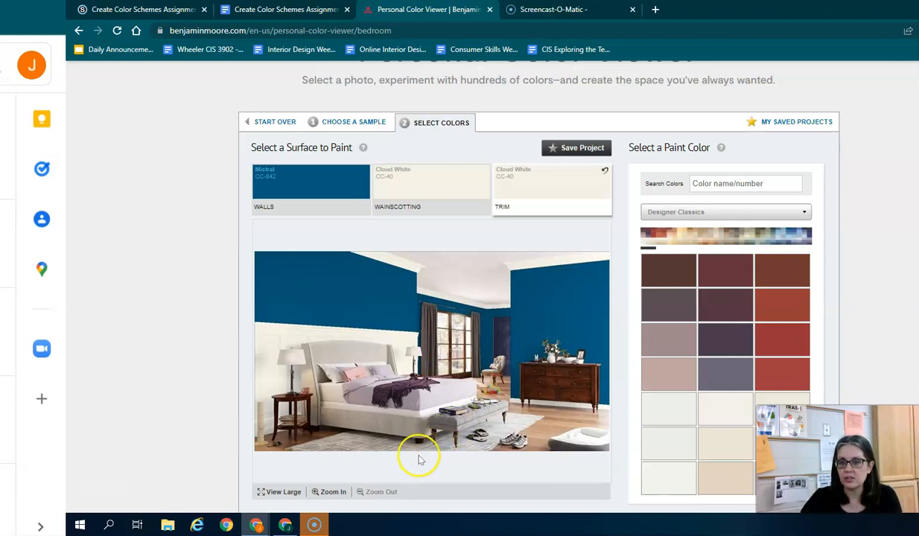
scroll(215, 375, "up", 2)
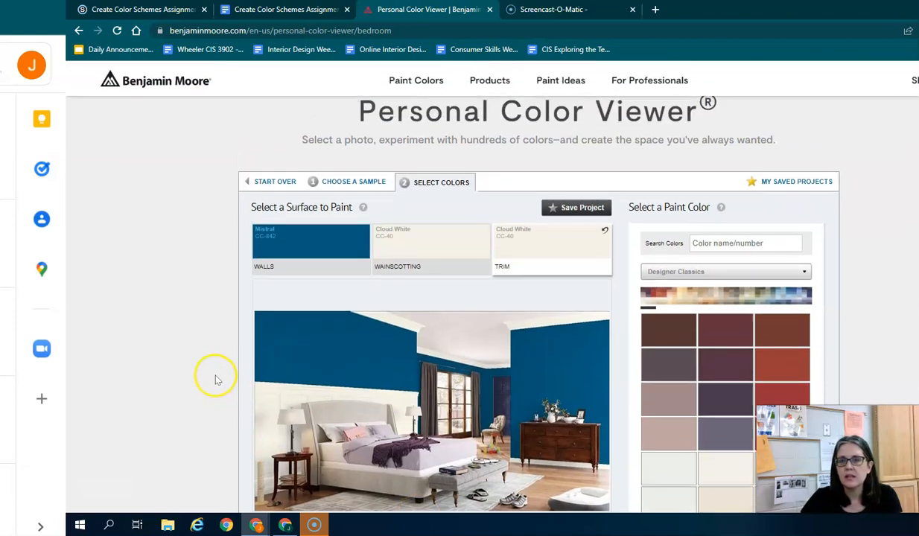
scroll(215, 380, "down", 2)
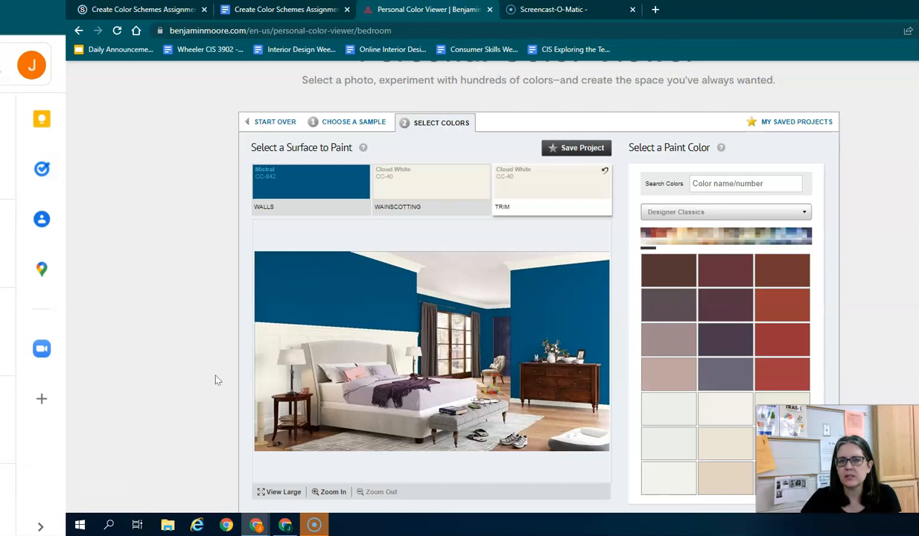
Paste the bedroom image into the Picture response cell of the Scheme 2 Analogous table in the assignment document
left_click(282, 9)
scroll(431, 261, "down", 15)
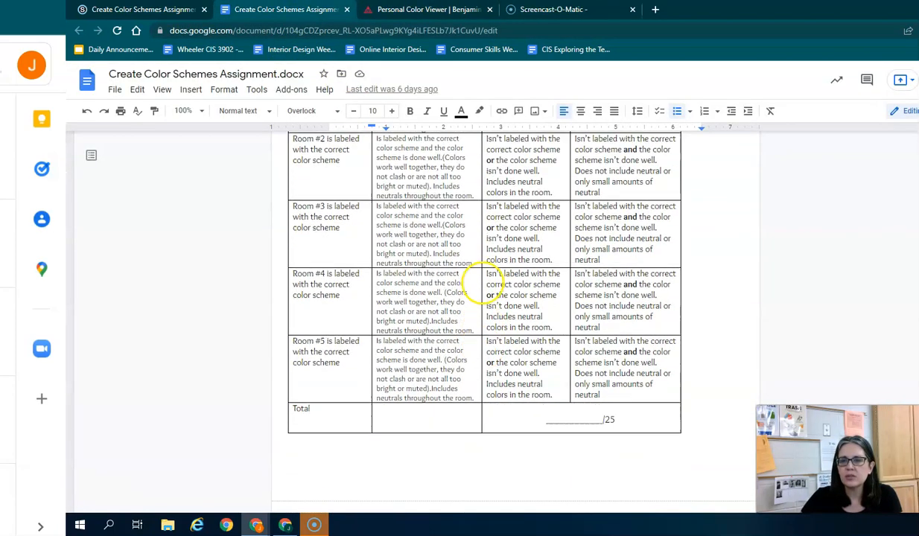
scroll(487, 286, "down", 2)
left_click(481, 261)
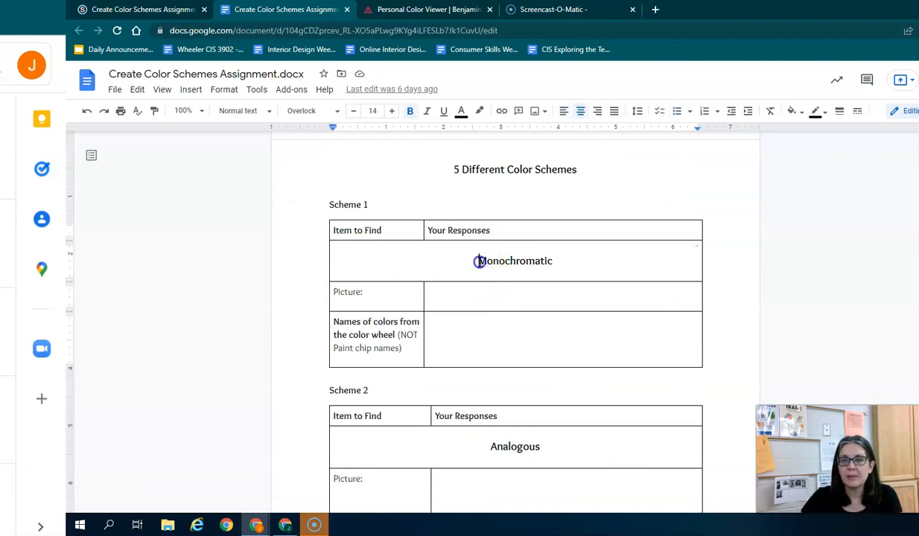
scroll(480, 262, "down", 2)
scroll(481, 262, "down", 1)
left_click(478, 268)
right_click(478, 266)
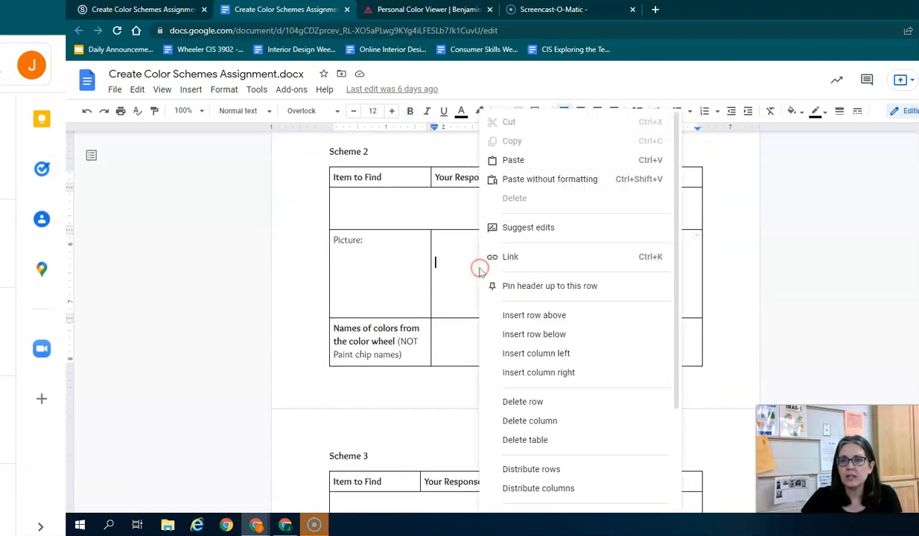
left_click(505, 162)
left_click(517, 310)
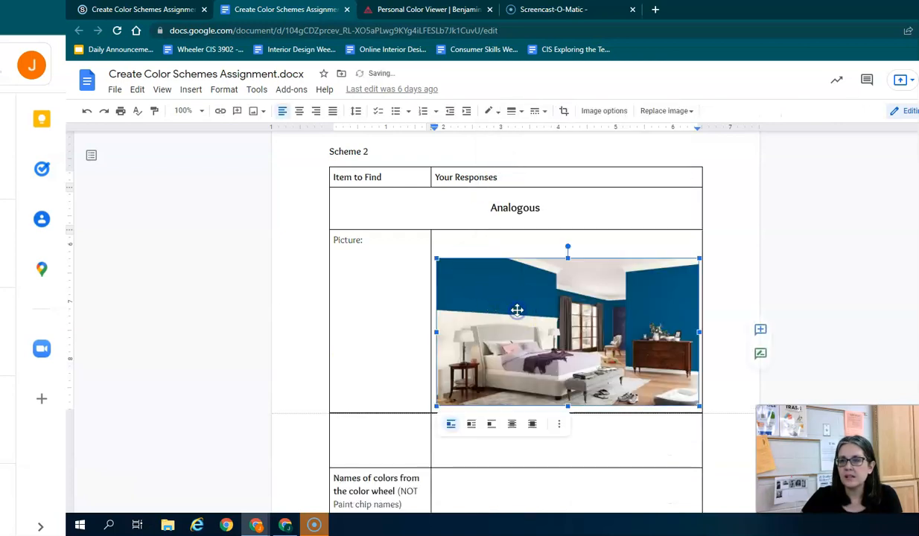
Shrink the pasted bedroom image in the Scheme 2 Picture response cell, leaving some room beside it
left_click_drag(698, 404, 650, 356)
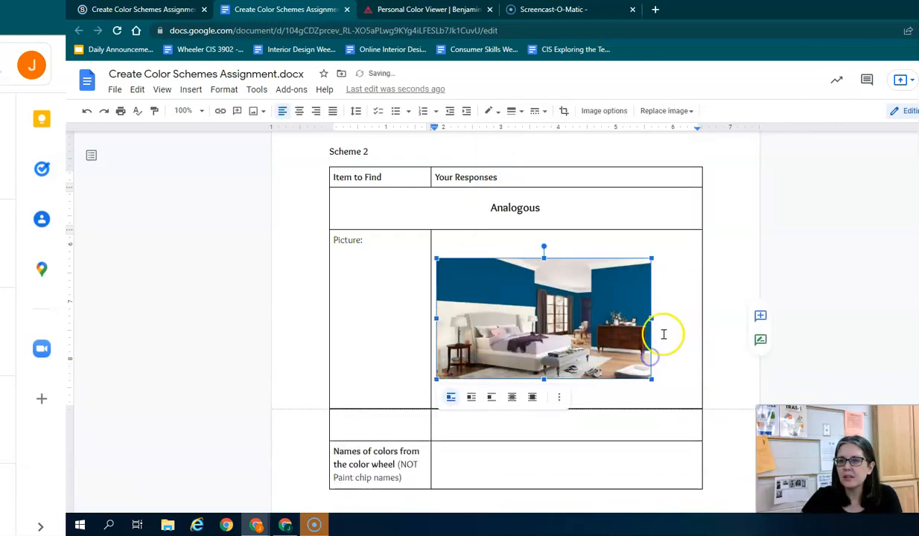
left_click(610, 419)
Start the response for the names of colors from the color wheel with "Vi", checking the bedroom's paint colors in the Personal Color Viewer
left_click(510, 451)
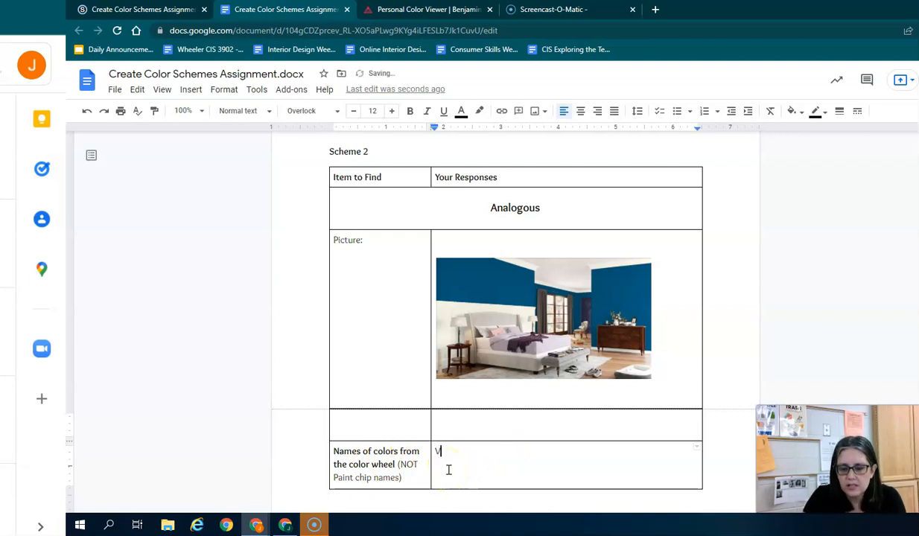
left_click(424, 14)
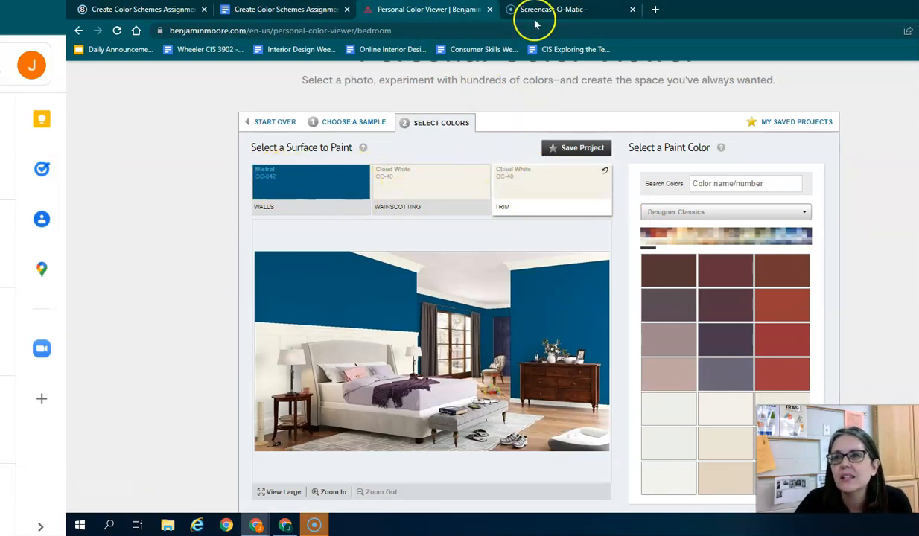
left_click(299, 9)
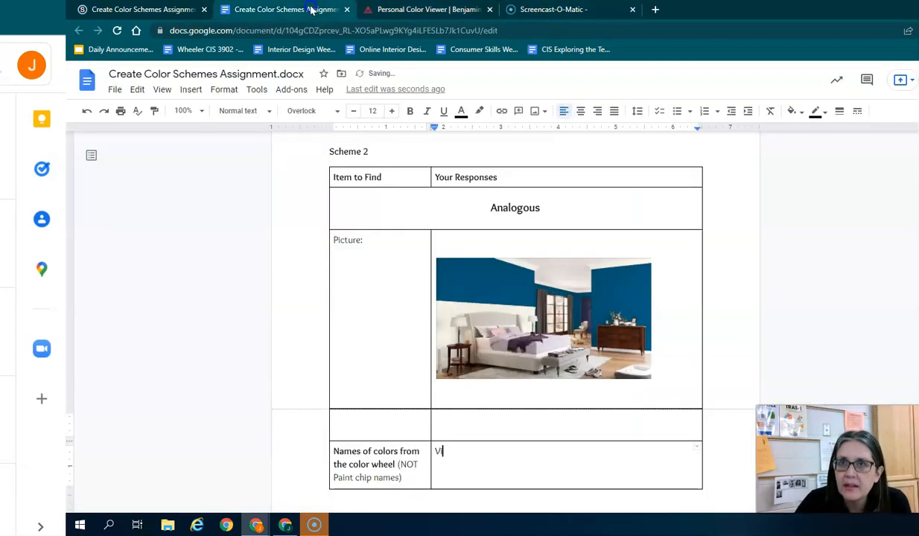
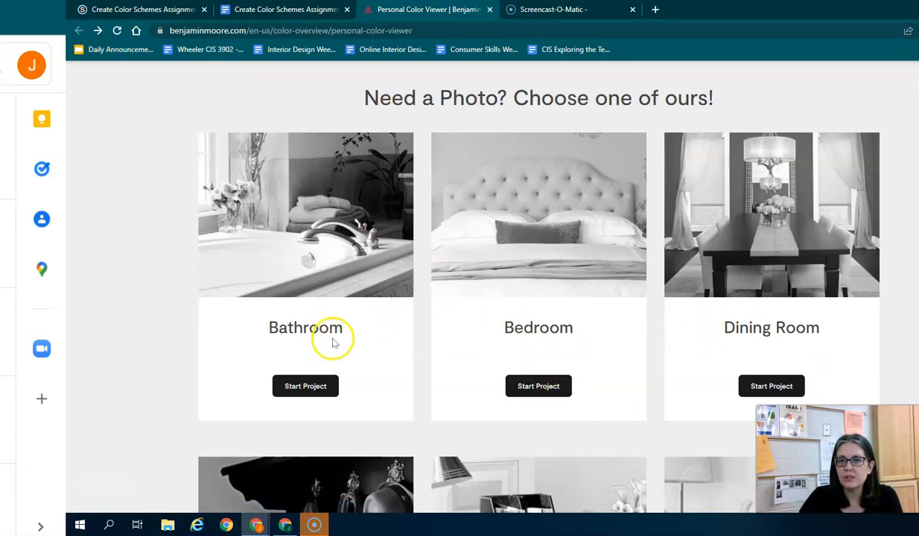
scroll(334, 337, "down", 1)
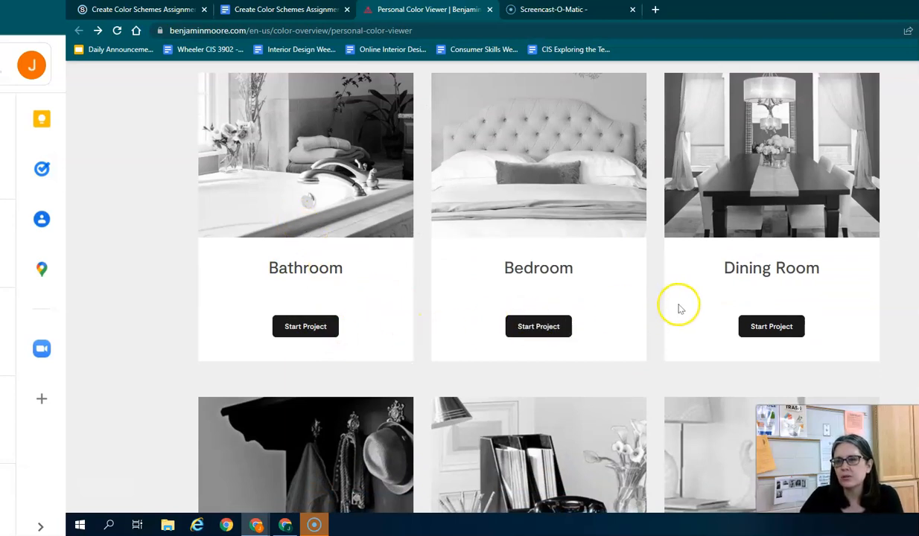
left_click(758, 332)
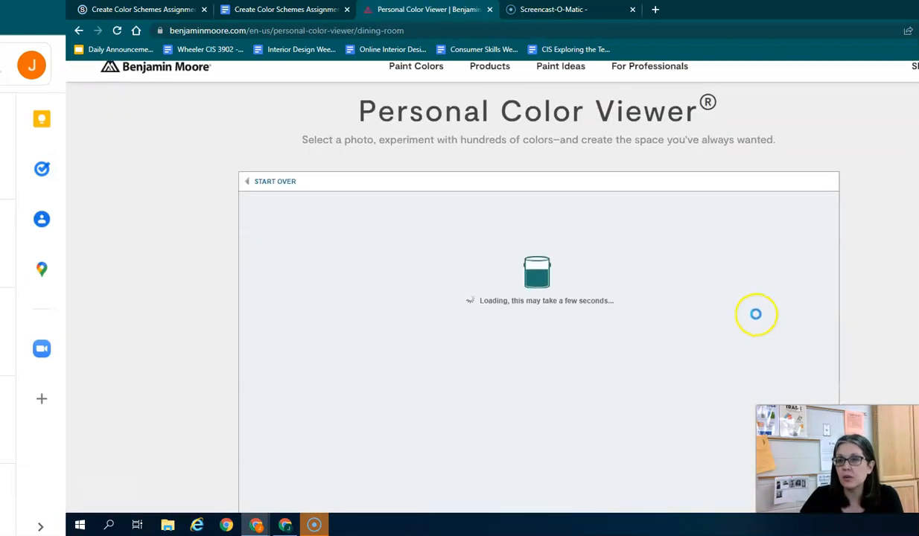
scroll(790, 309, "down", 1)
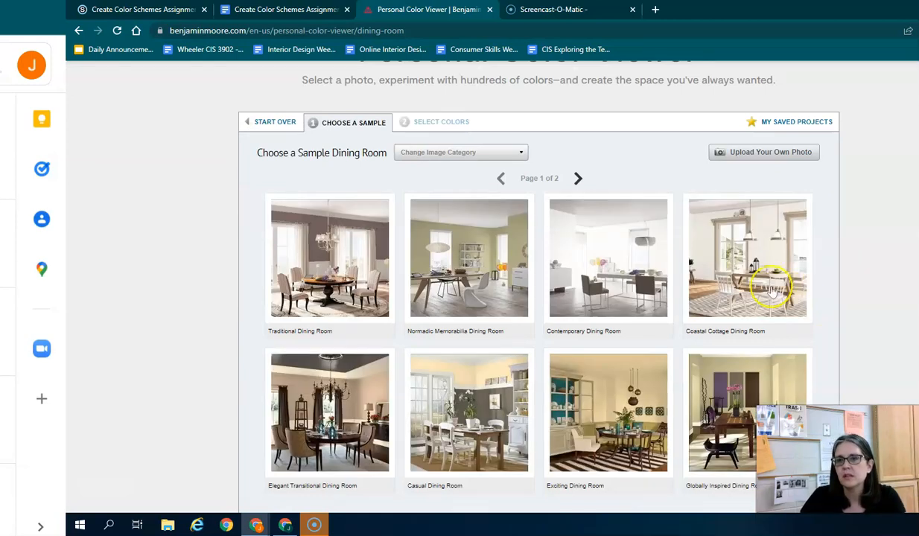
left_click(320, 284)
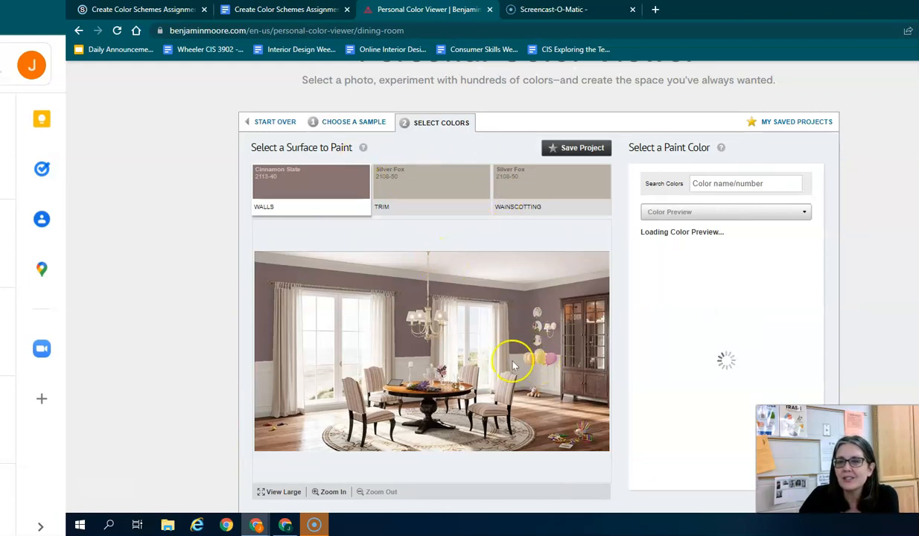
left_click(77, 32)
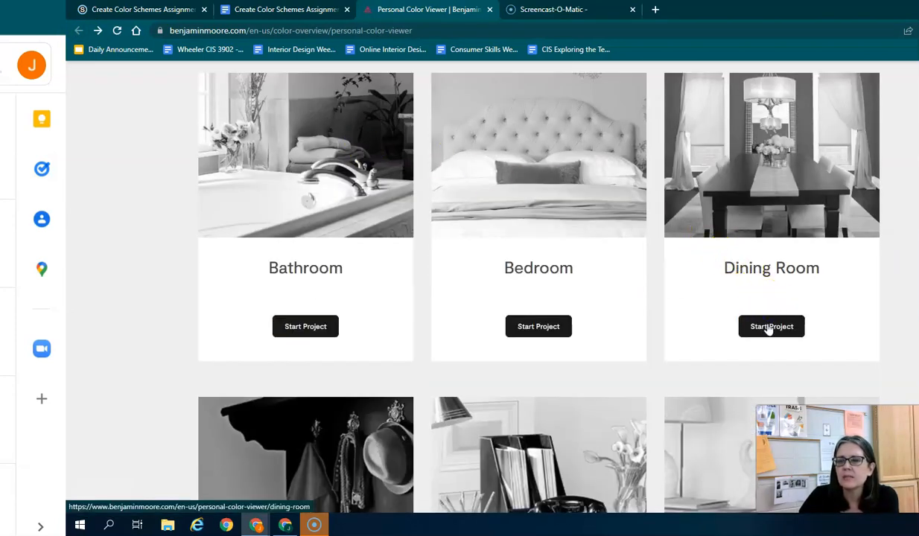
Start a Dining Room project in the Personal Color Viewer and browse the sample dining rooms
left_click(757, 317)
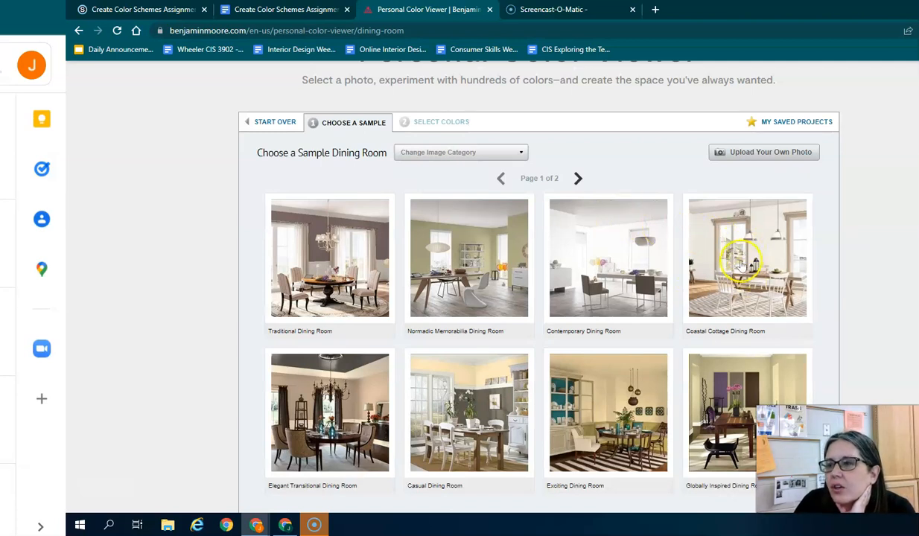
scroll(741, 265, "down", 1)
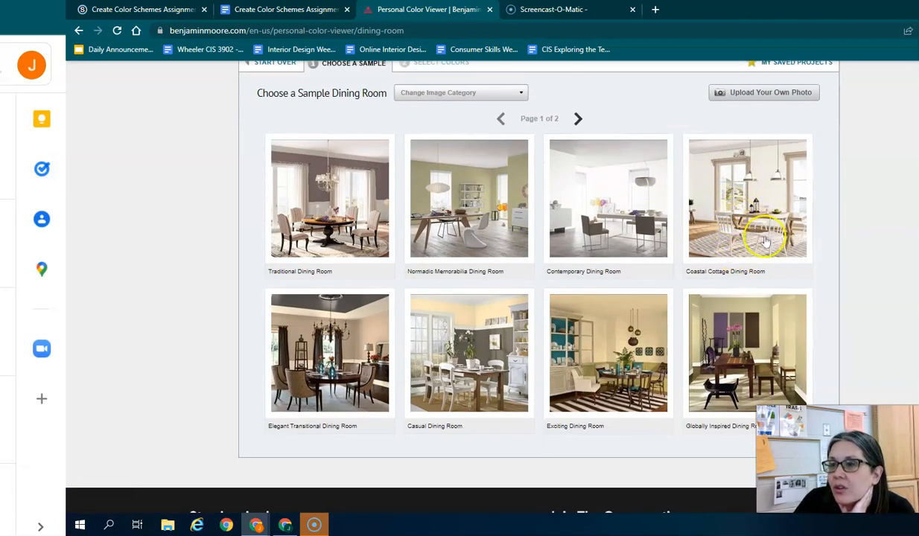
left_click(765, 240)
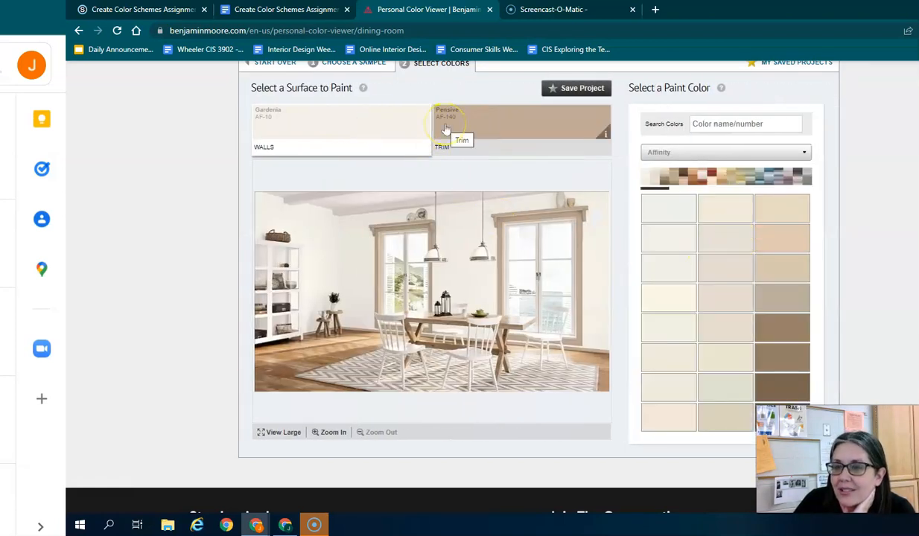
scroll(458, 123, "up", 2)
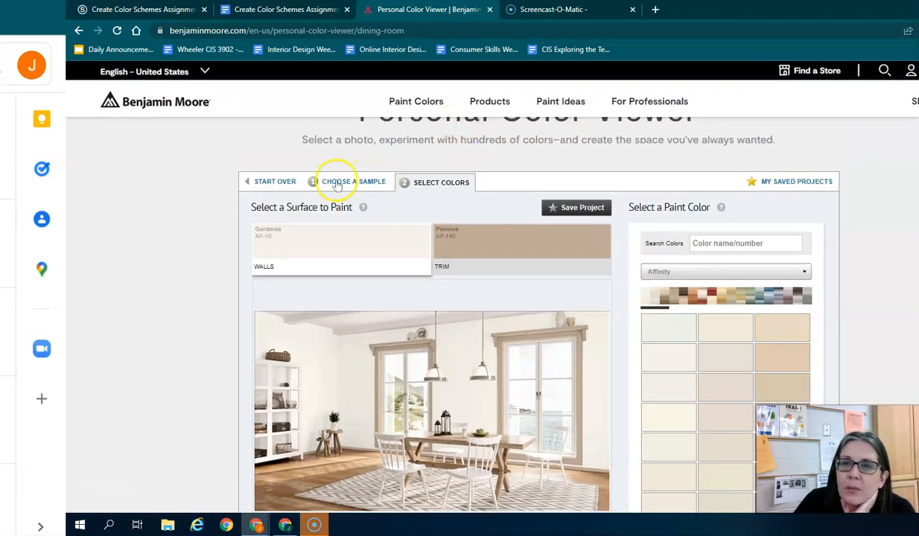
left_click(337, 183)
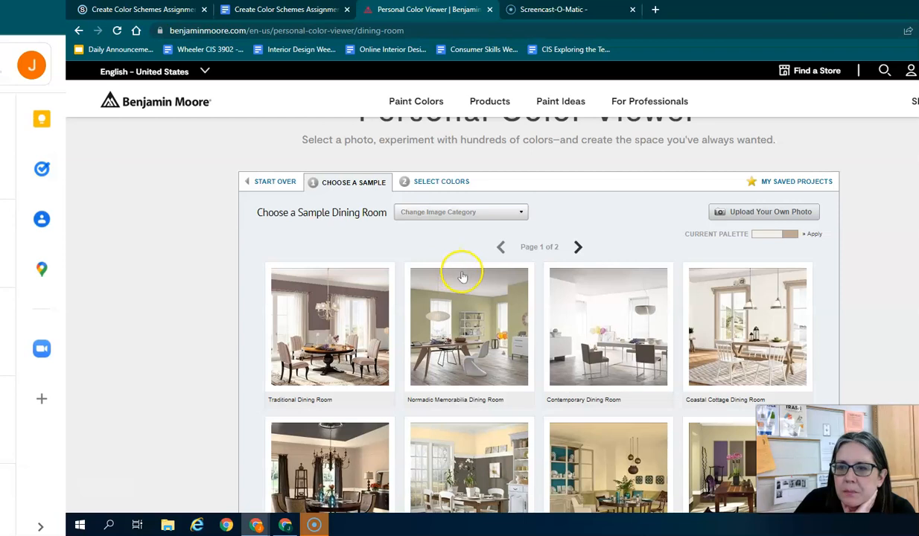
Choose the Casual Dining Room sample as the room to paint
scroll(465, 274, "down", 1)
scroll(470, 277, "down", 1)
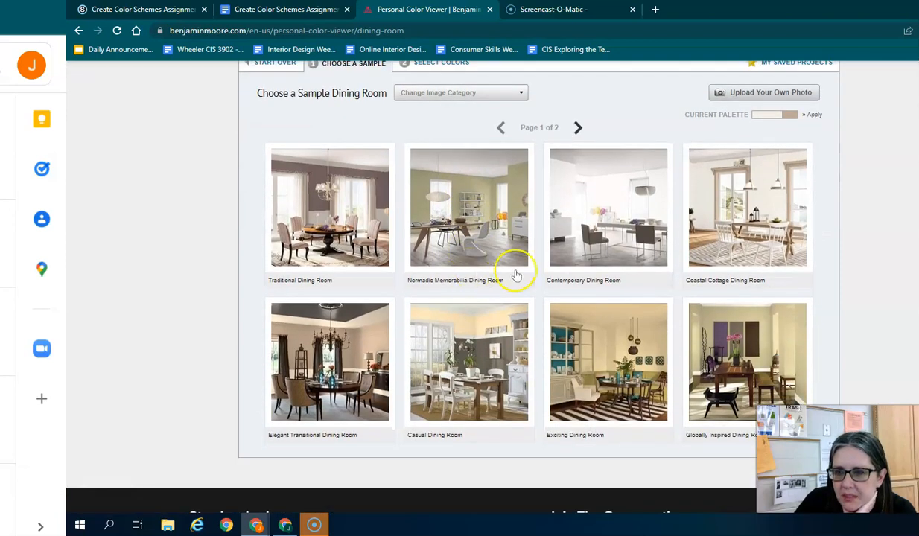
left_click(470, 380)
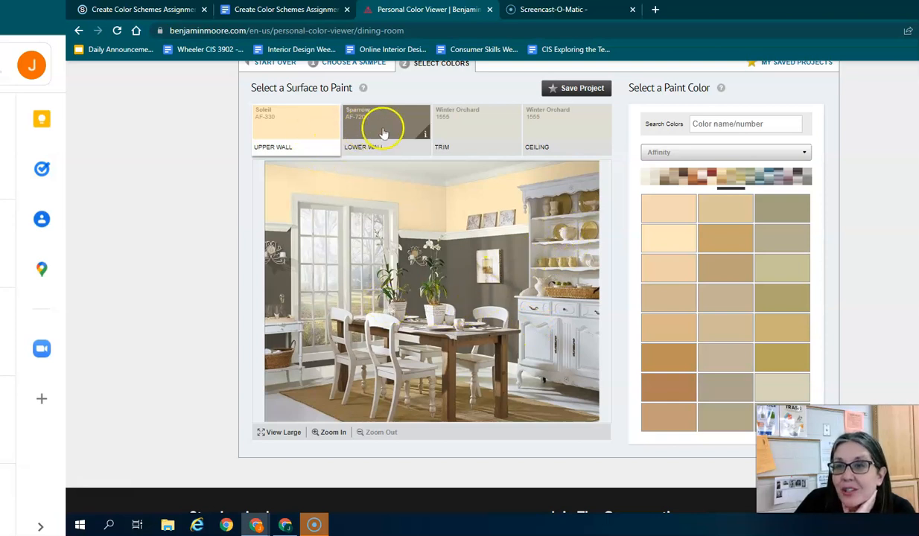
Review the color families and collections available for painting the upper wall
left_click(325, 132)
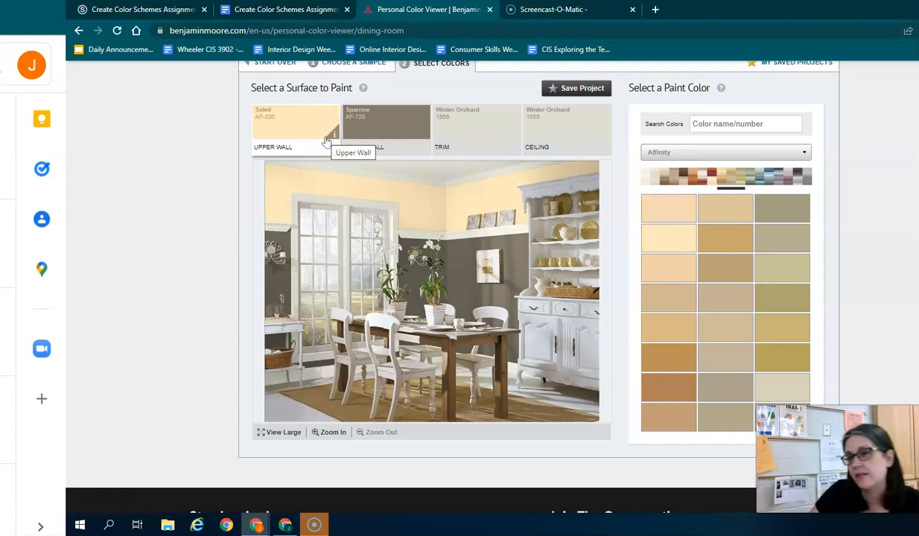
left_click(320, 140)
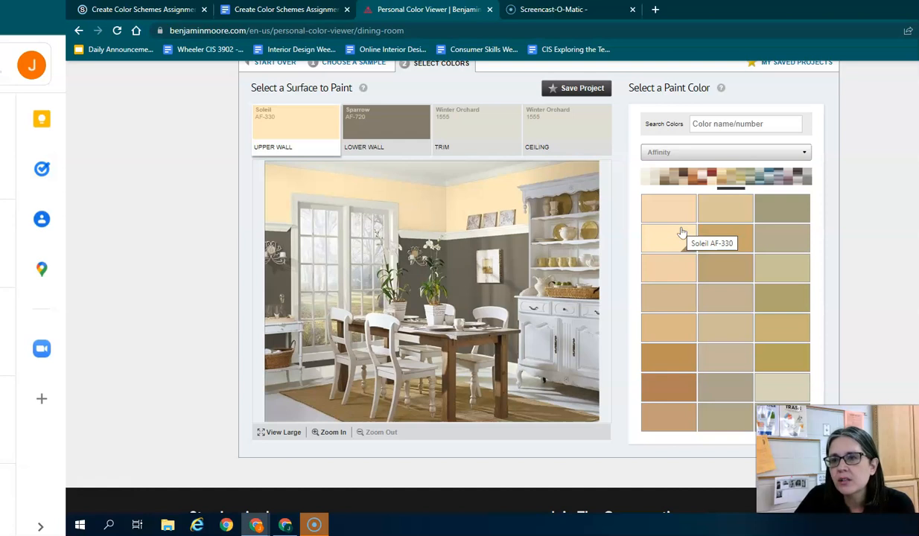
left_click(682, 150)
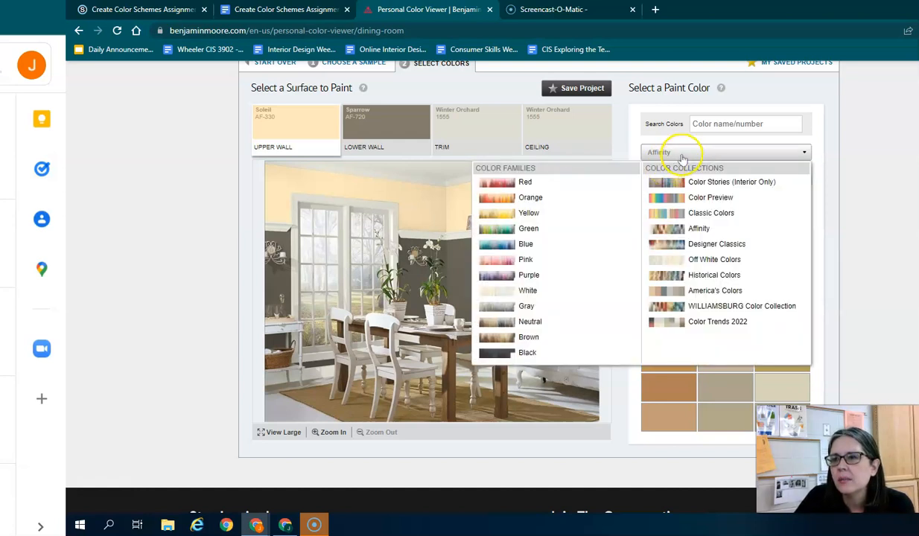
left_click(682, 152)
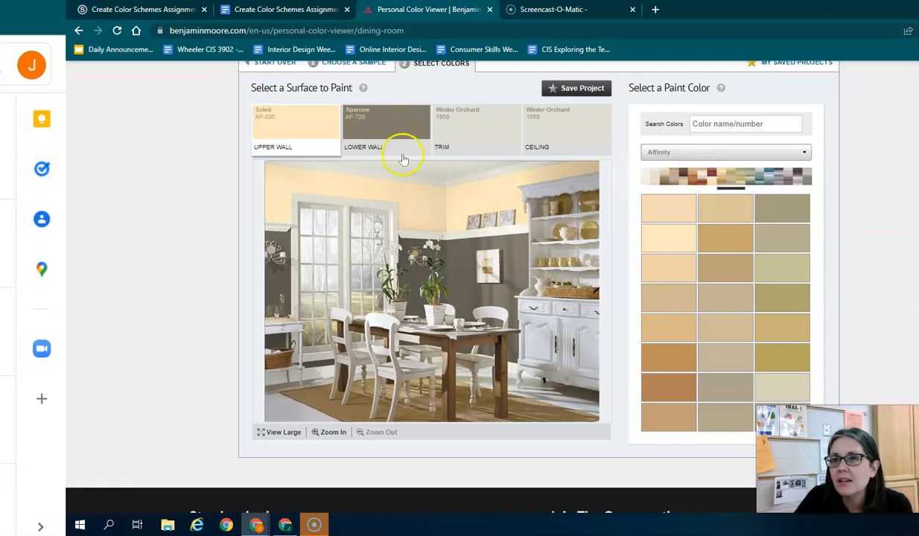
Paint the dining room's lower wall Fiji (AF-525) from the Affinity collection
left_click(383, 133)
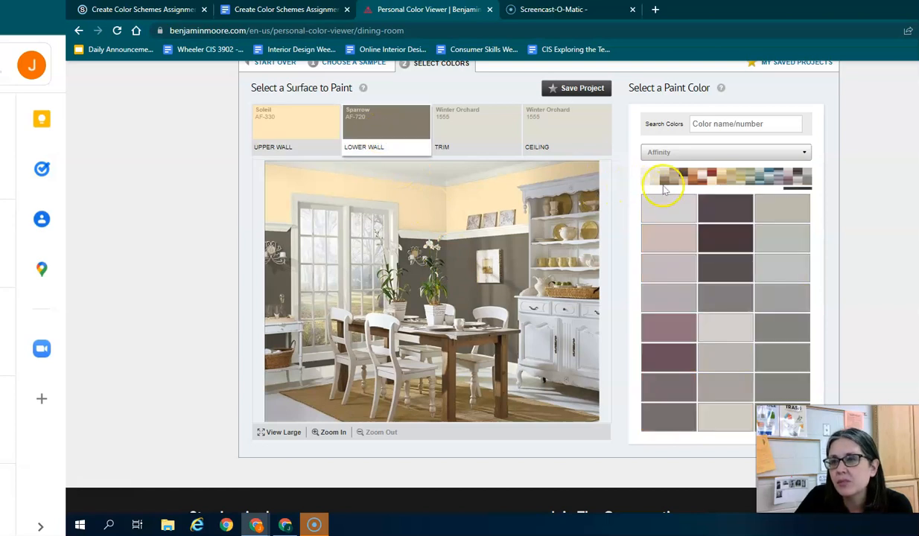
left_click(726, 177)
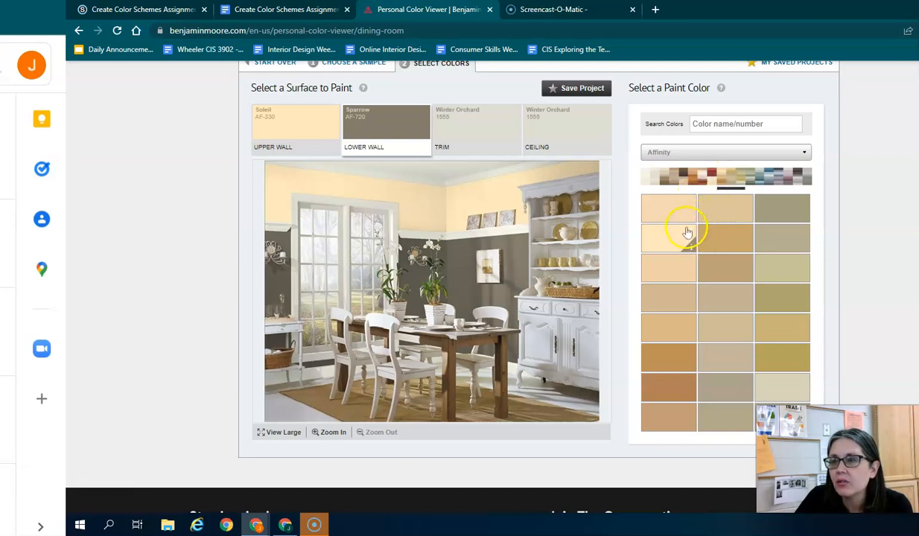
left_click(749, 176)
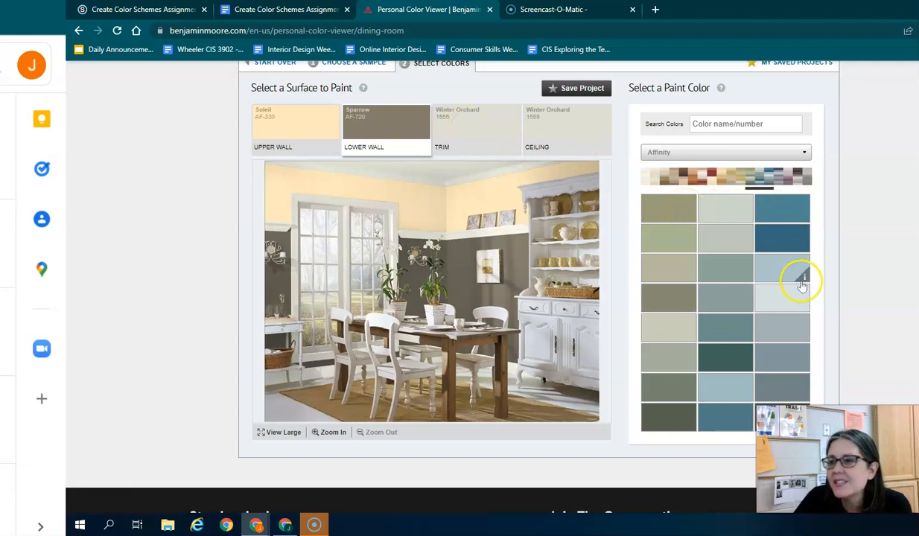
left_click(767, 221)
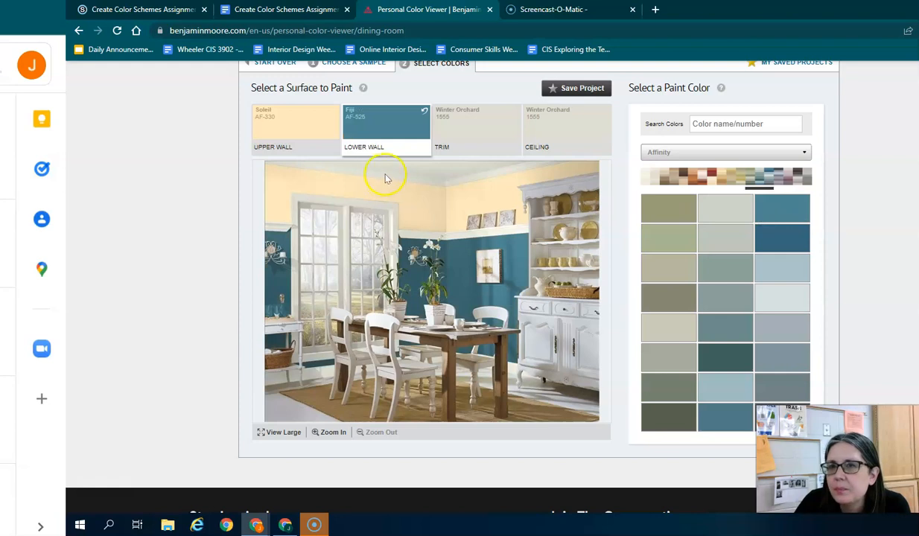
Paint the dining room's upper wall Serenata (AF-535) from the Affinity collection
left_click(307, 144)
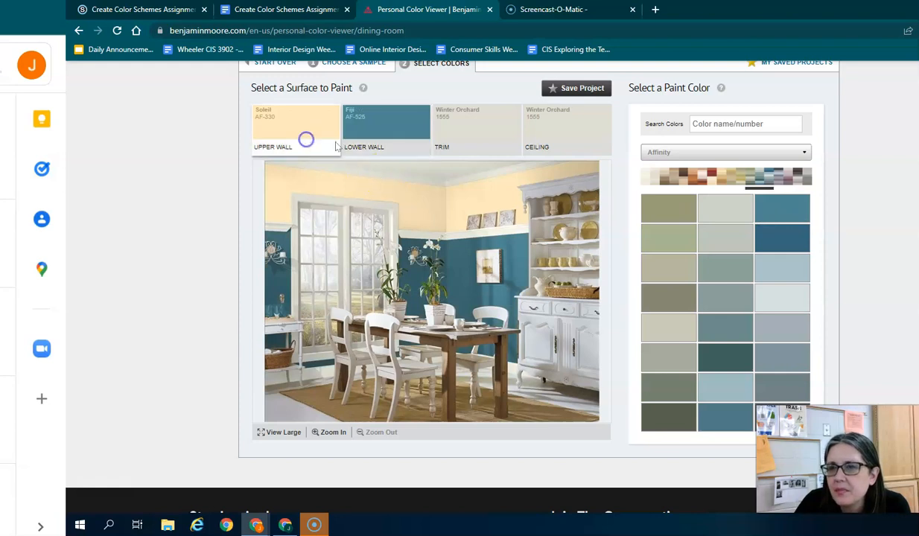
left_click(795, 262)
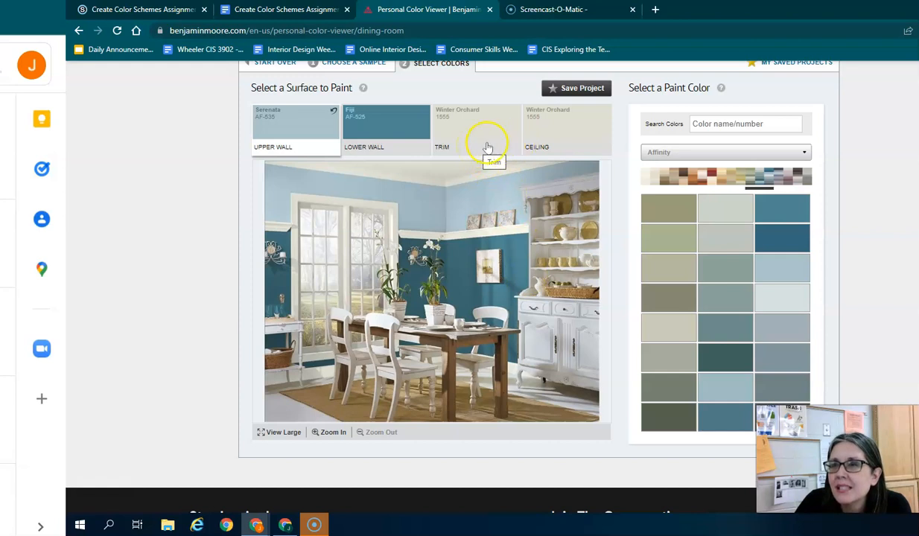
Paint the dining room's trim Constellation (AF-540) from the Affinity collection
left_click(488, 147)
left_click(770, 296)
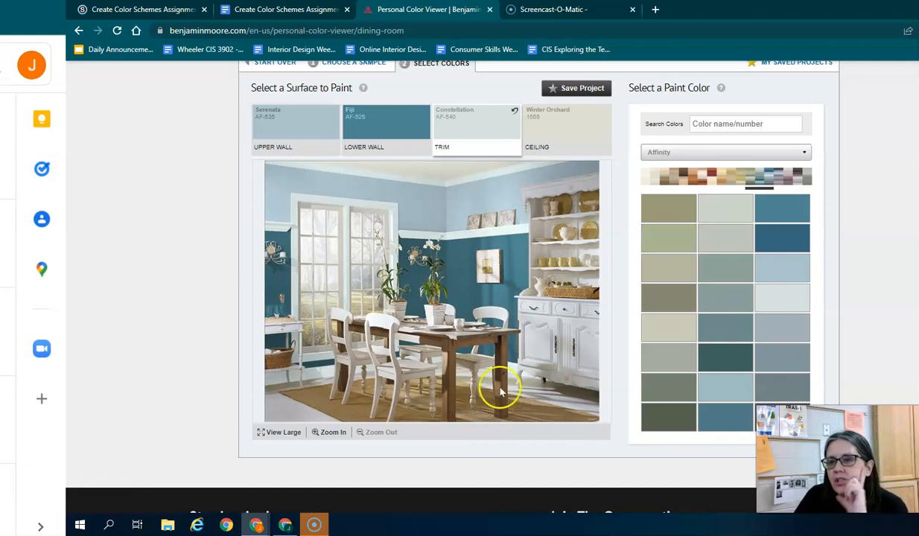
scroll(440, 346, "up", 1)
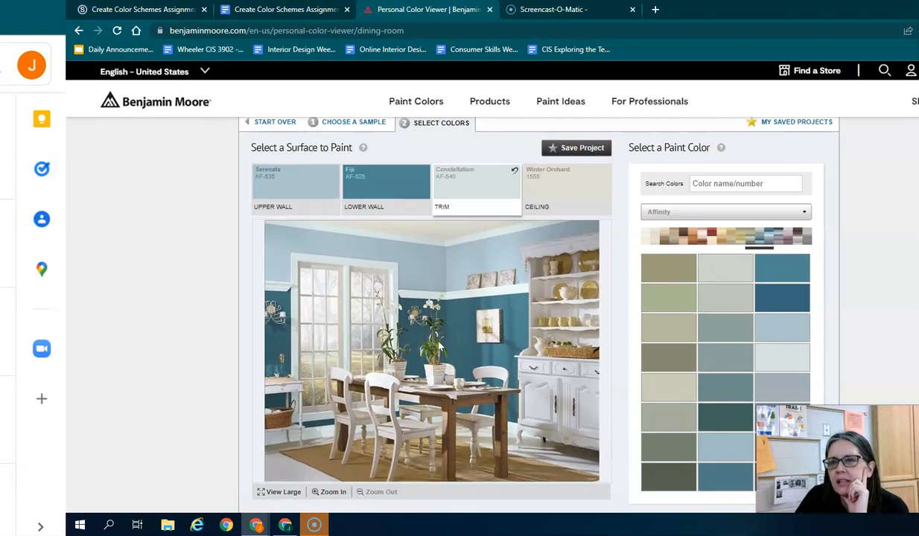
scroll(439, 347, "down", 1)
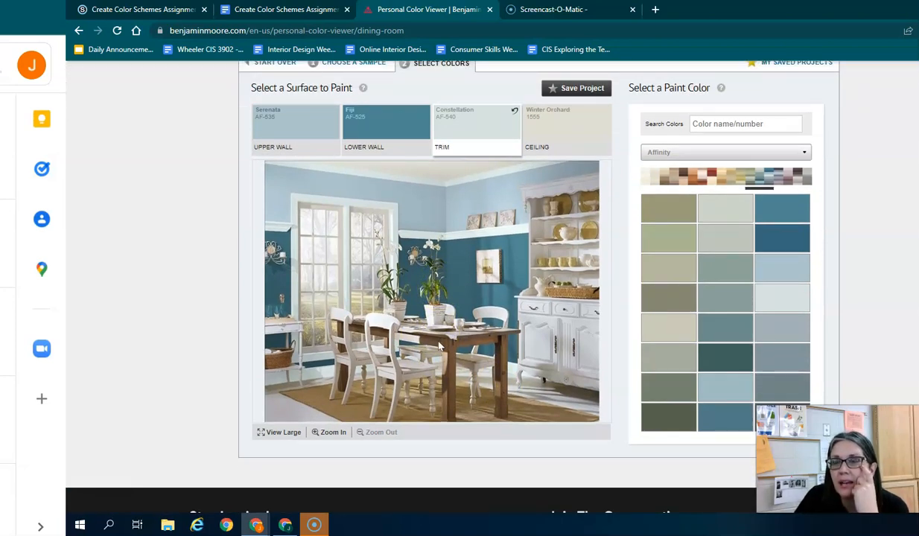
View the color details for the upper wall's Serenata paint and close them again
left_click(328, 138)
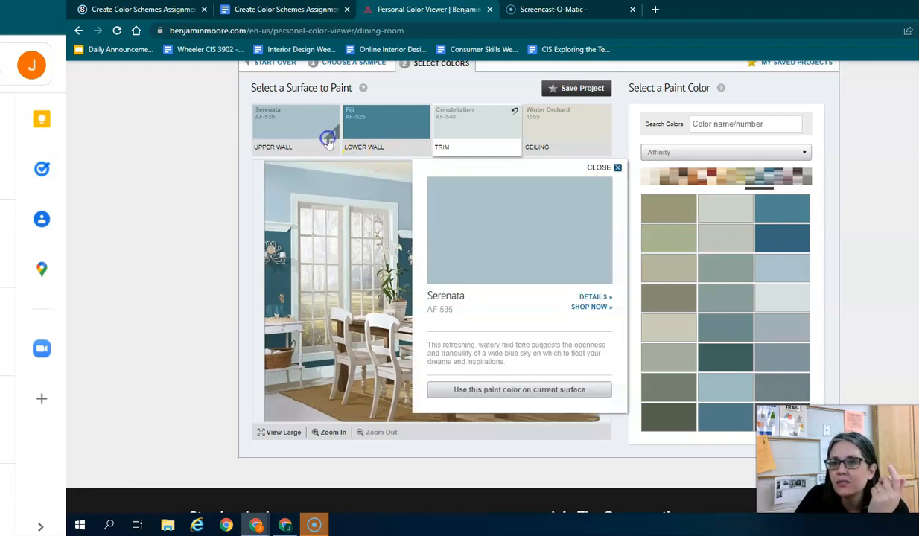
left_click(617, 168)
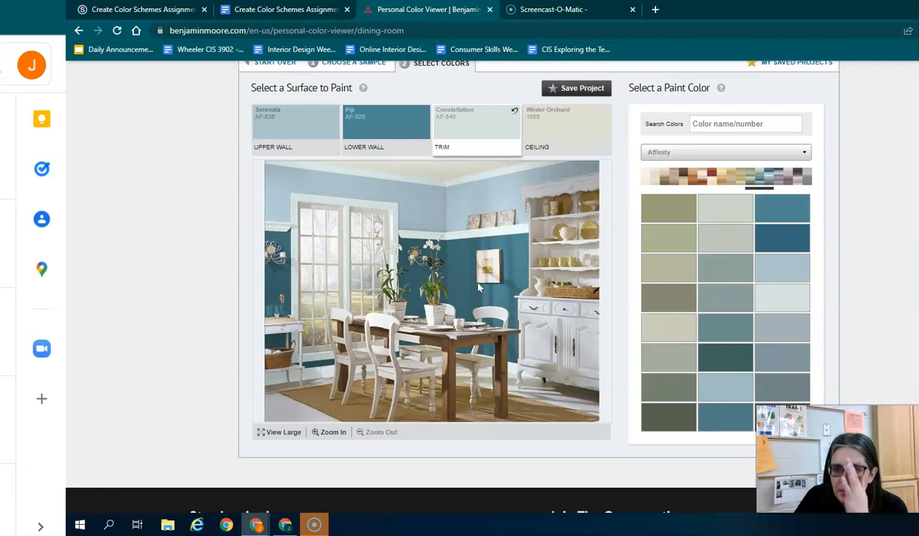
Paint the dining room's trim Moroccan Spice (AF-285) from the Affinity collection
left_click(711, 174)
left_click(674, 209)
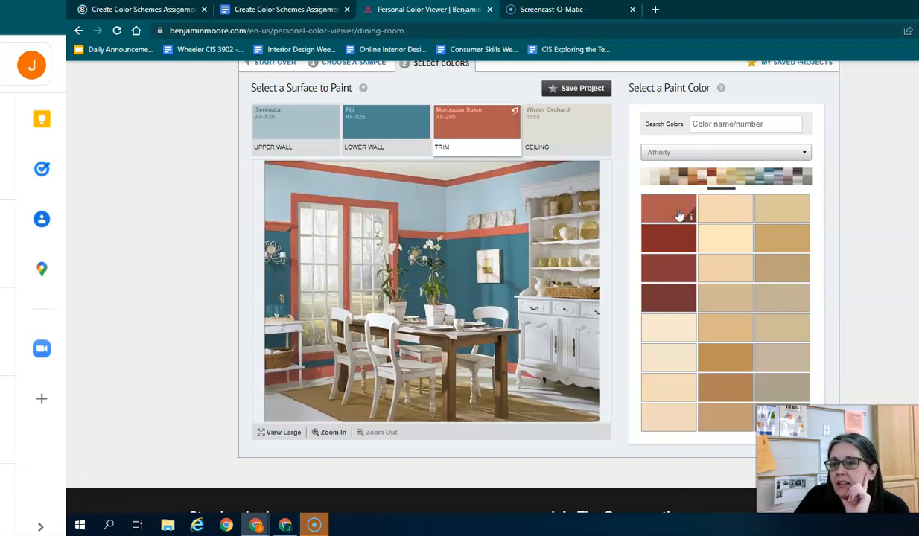
left_click(434, 198)
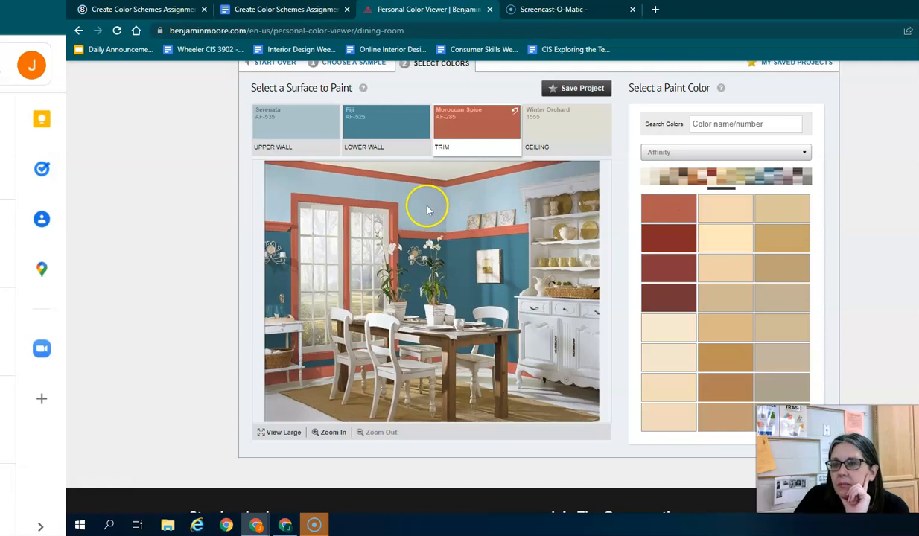
Paint the dining room's upper wall Moroccan Spice (AF-285) from the Affinity collection
left_click(293, 130)
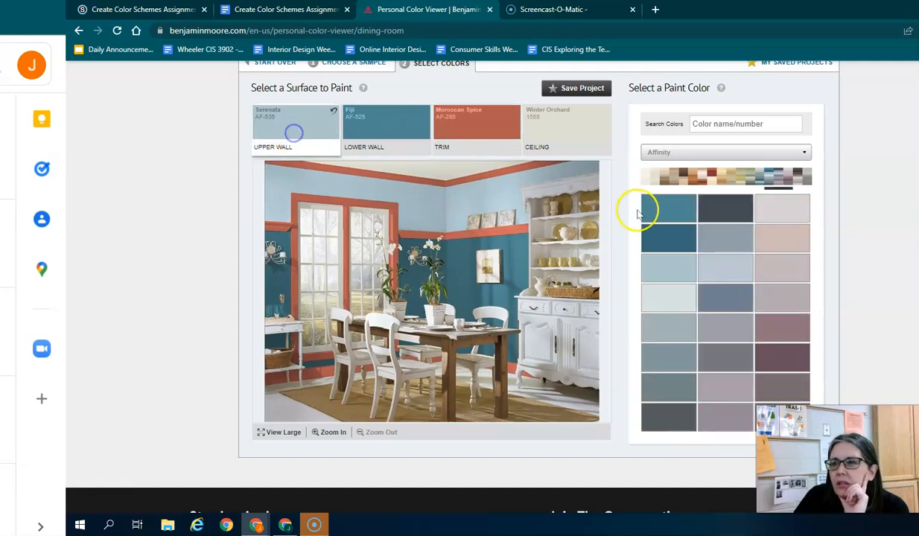
left_click(714, 173)
left_click(661, 211)
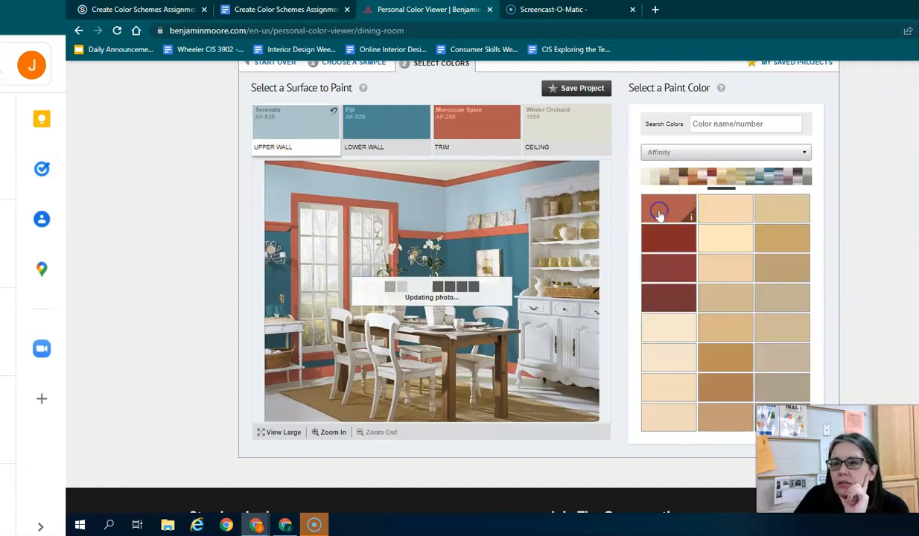
Select the lower wall, browse the Affinity blues, and view the color details for Fiji (AF-525) before closing them
left_click(373, 123)
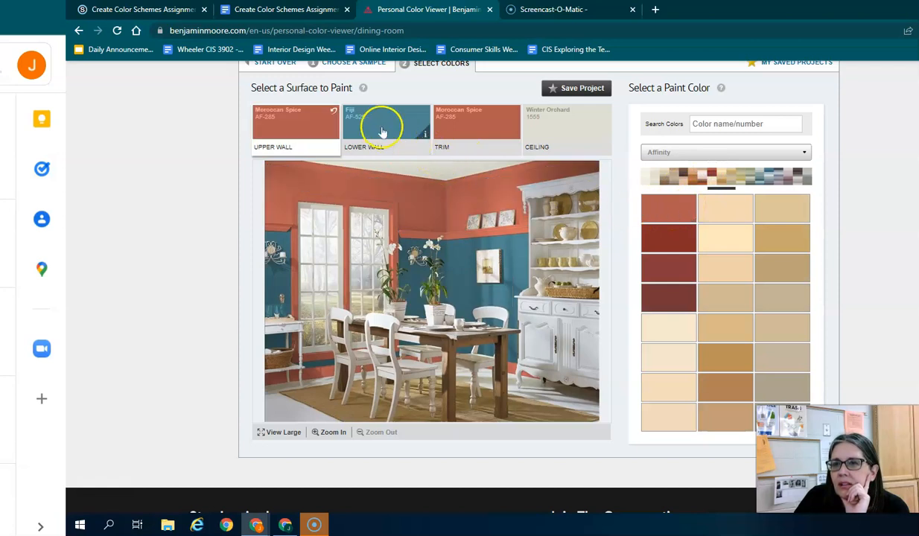
left_click(761, 184)
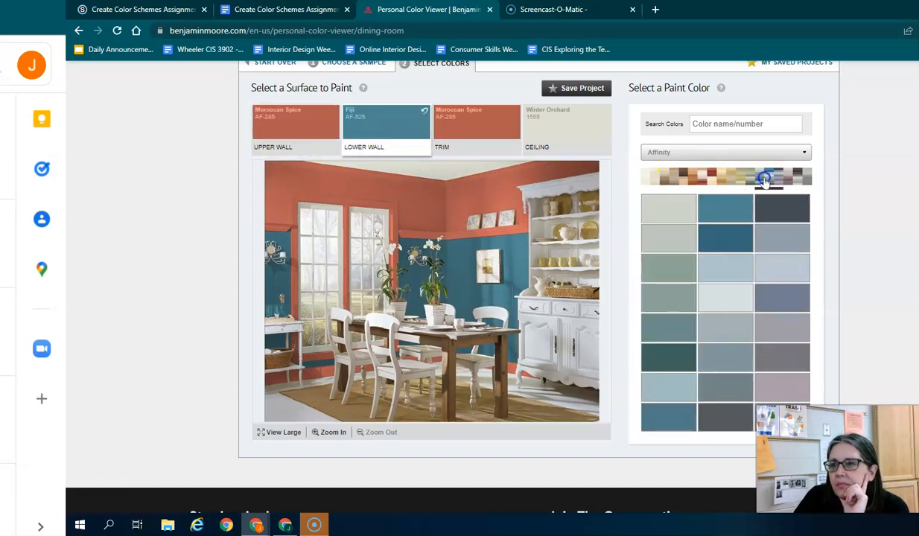
left_click(745, 218)
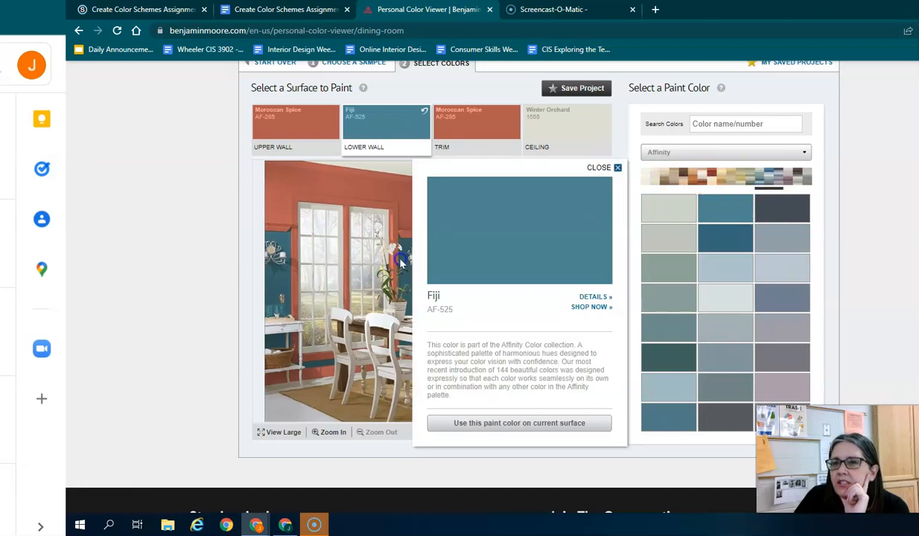
left_click(616, 168)
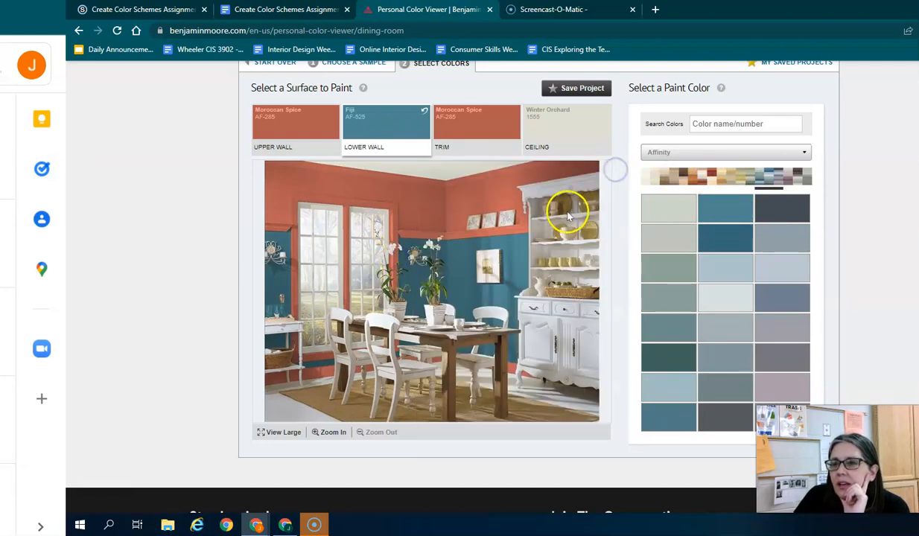
Paint the dining room's trim Soleil (AF-330) from the Affinity collection
left_click(461, 123)
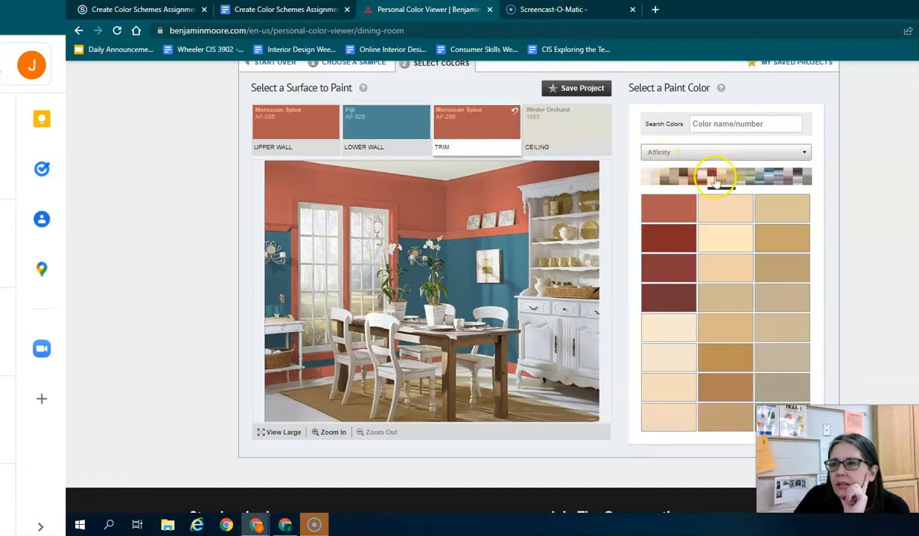
left_click(727, 241)
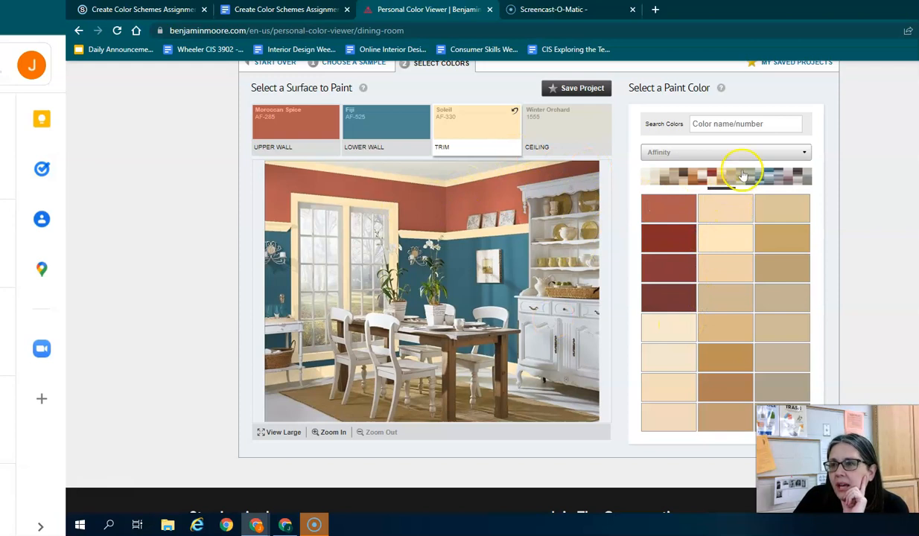
Try Salsa Dancing (AF-280) on the dining room's upper wall, and settle on Rustique (AF-275) from the Affinity collection
left_click(307, 124)
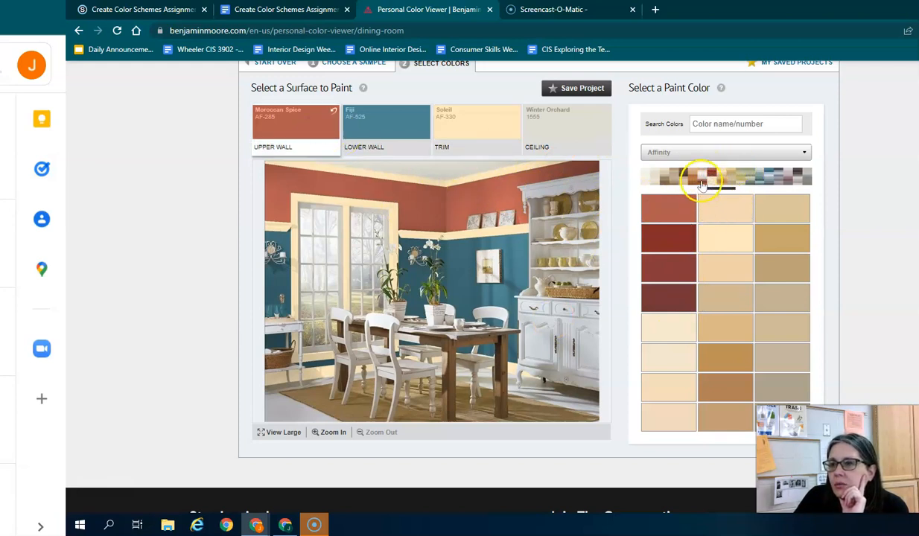
left_click(704, 176)
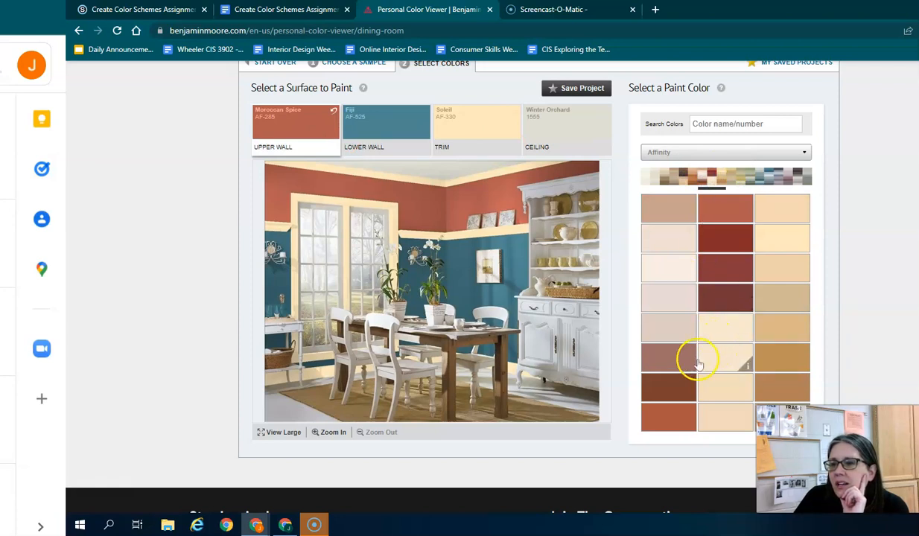
left_click(670, 423)
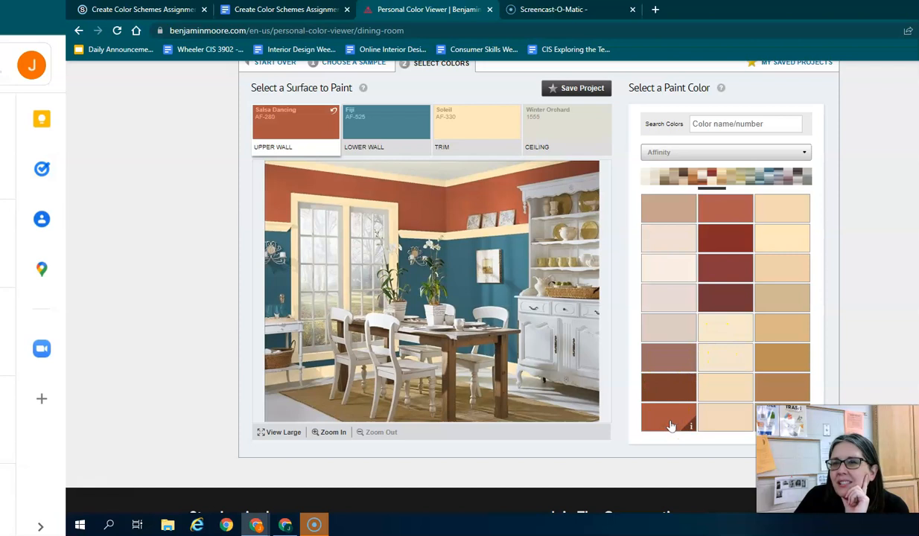
left_click(663, 394)
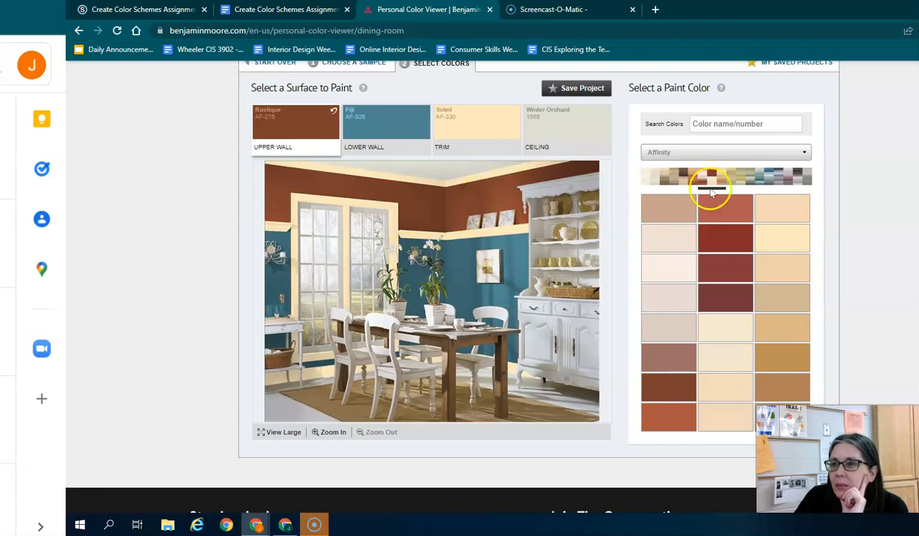
Paint the dining room's lower wall Serenata (AF-535) from the Affinity collection
left_click(401, 141)
left_click(766, 176)
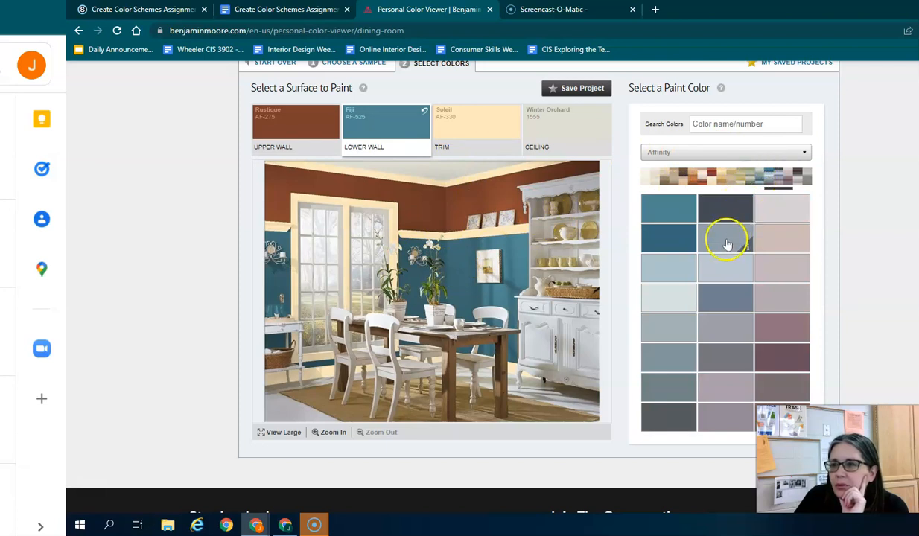
left_click(663, 276)
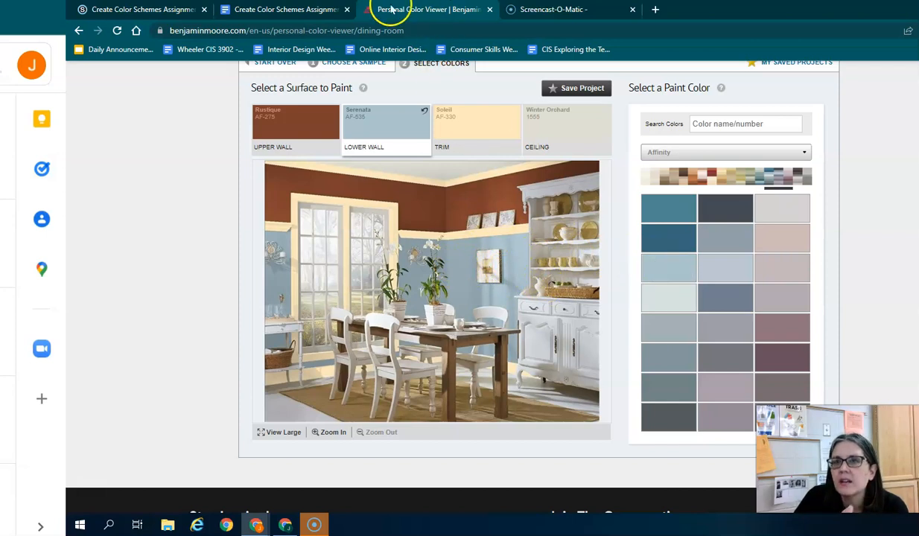
Review the color schemes in the Google Docs assignment and place the cursor in the Triad scheme's color names cell
left_click(299, 10)
scroll(519, 404, "down", 2)
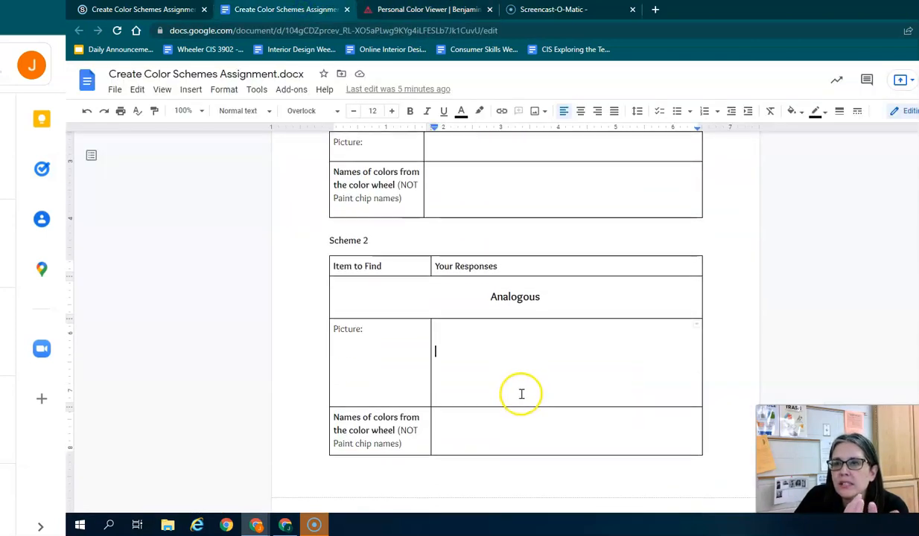
scroll(500, 363, "up", 3)
scroll(500, 363, "down", 10)
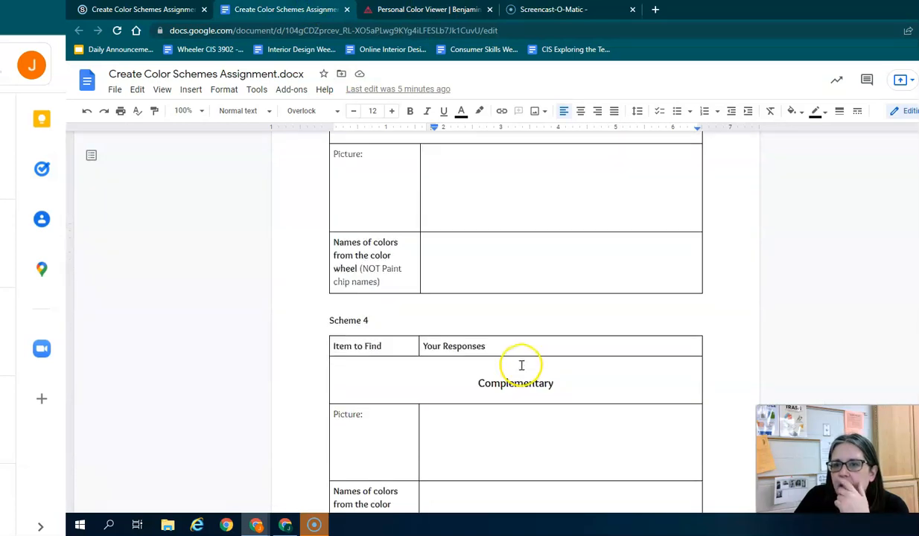
scroll(524, 363, "down", 10)
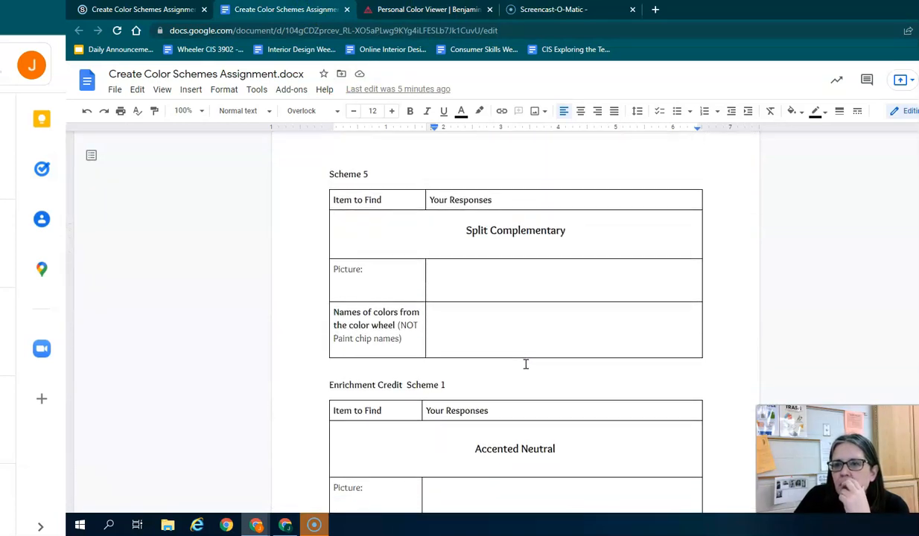
scroll(531, 365, "up", 10)
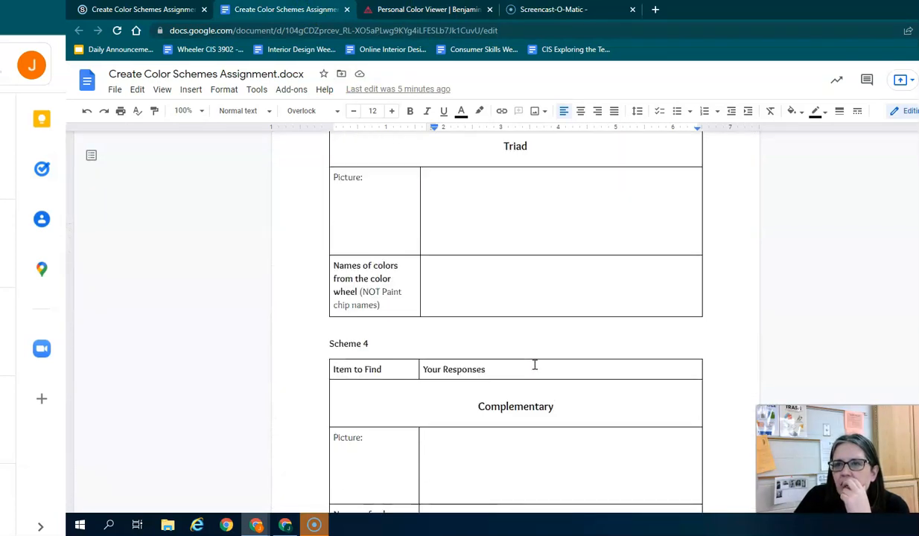
left_click(527, 379)
scroll(527, 379, "down", 1)
left_click(497, 380)
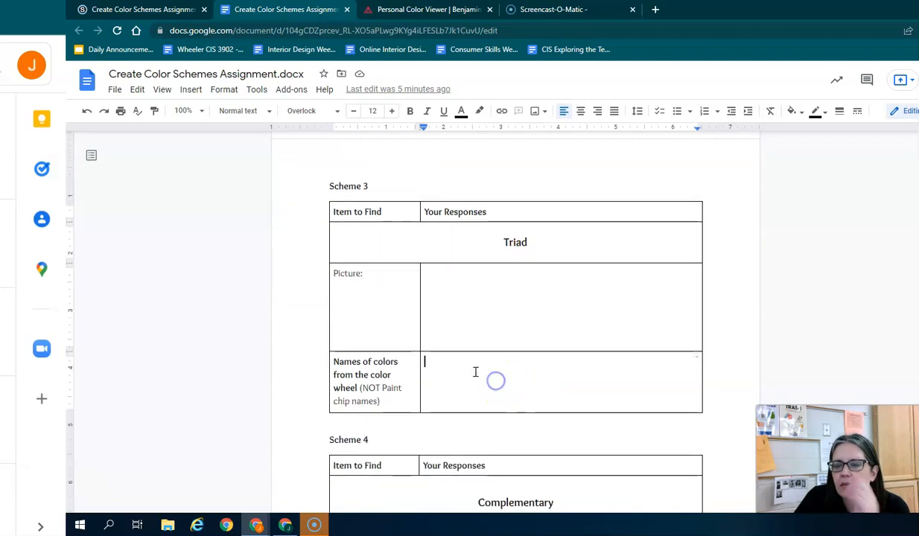
left_click(438, 359)
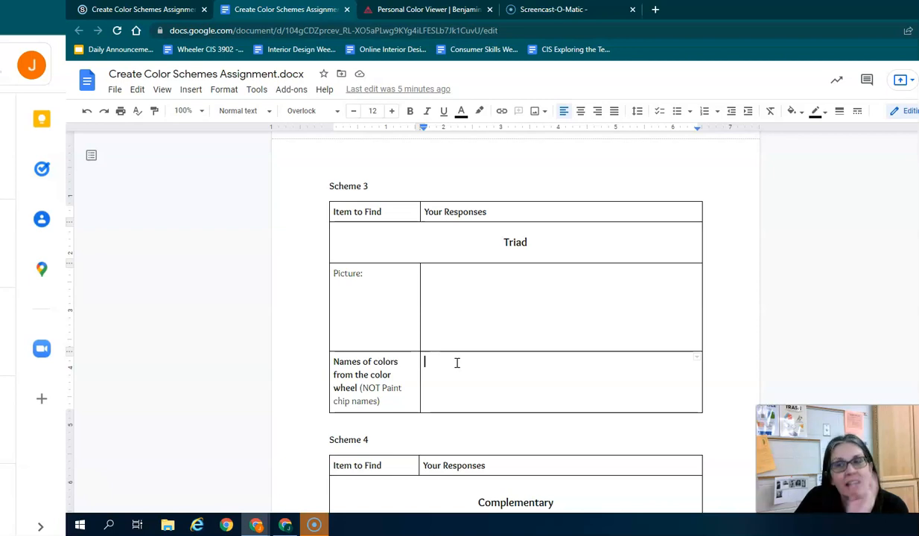
Return to the Personal Color Viewer and paint the dining room's trim Jicama (AF-315) from the Affinity collection
left_click(427, 10)
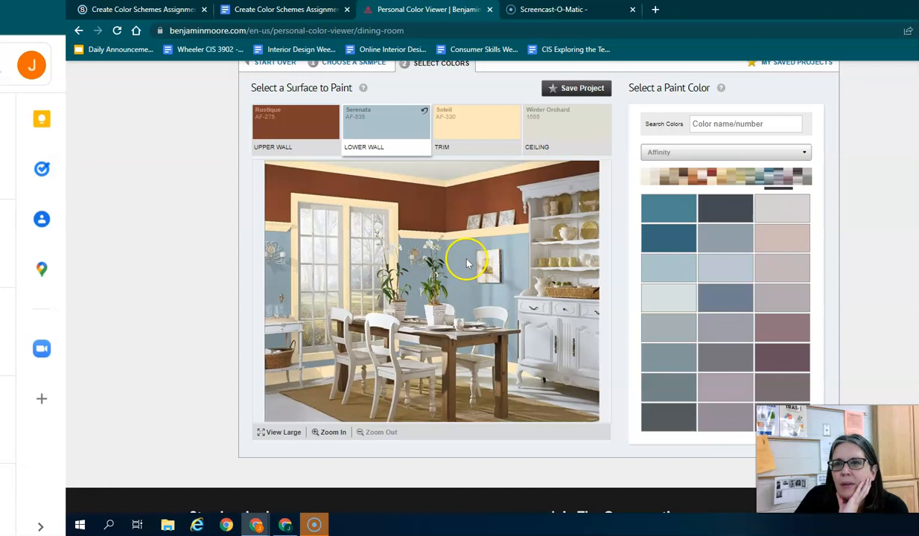
left_click(448, 127)
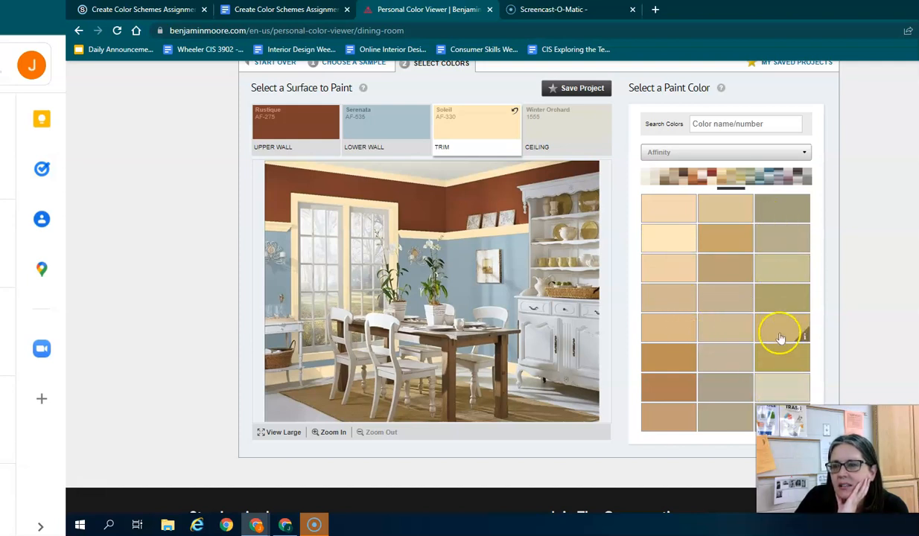
left_click(720, 176)
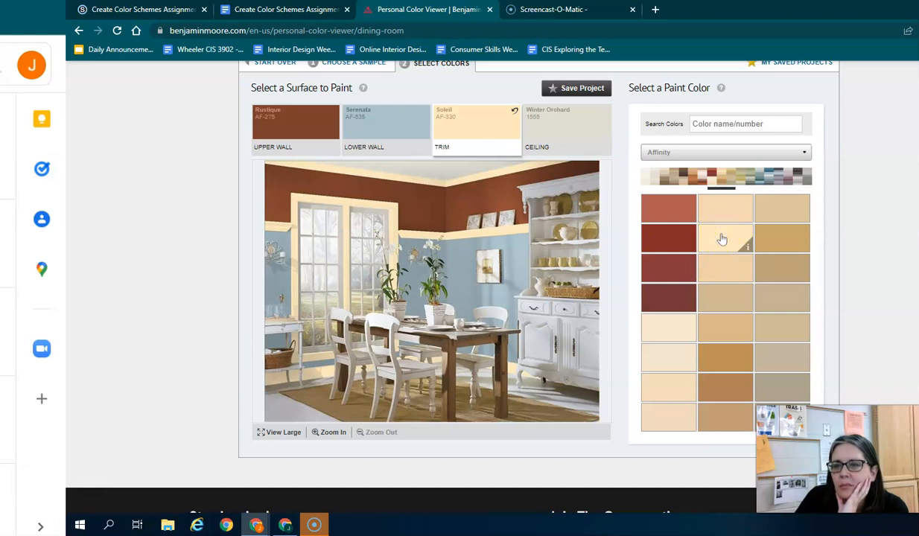
left_click(669, 382)
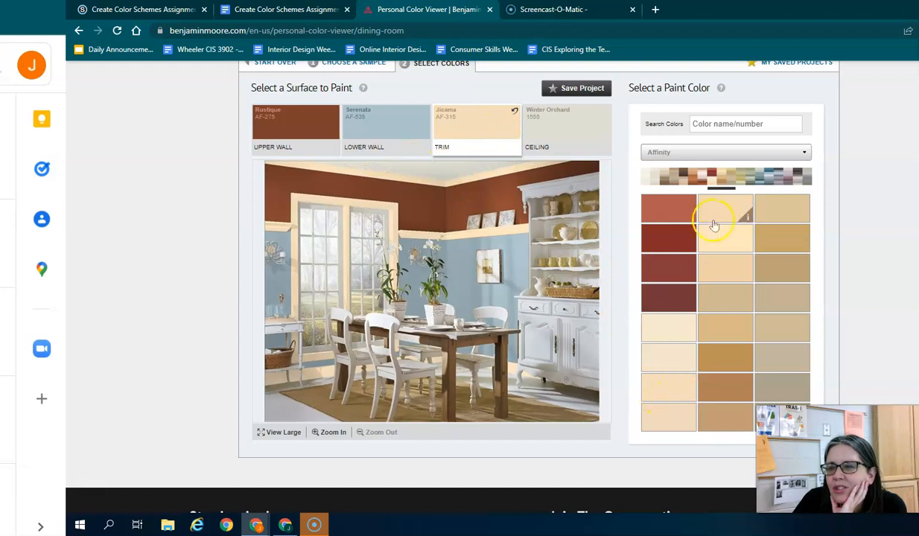
Switch the paint palette to the Yellow color family and paint the trim Lemon Sorbet (2019-60)
left_click(704, 151)
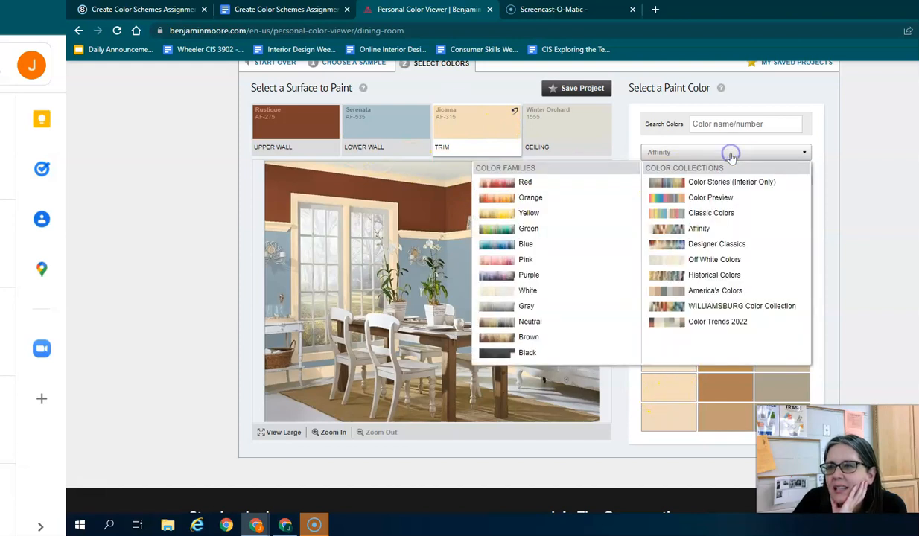
left_click(527, 213)
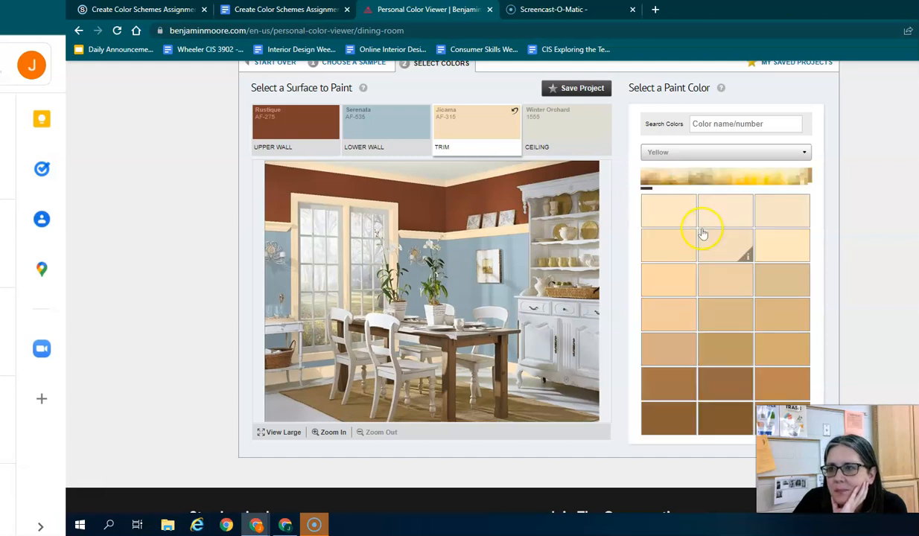
left_click(751, 174)
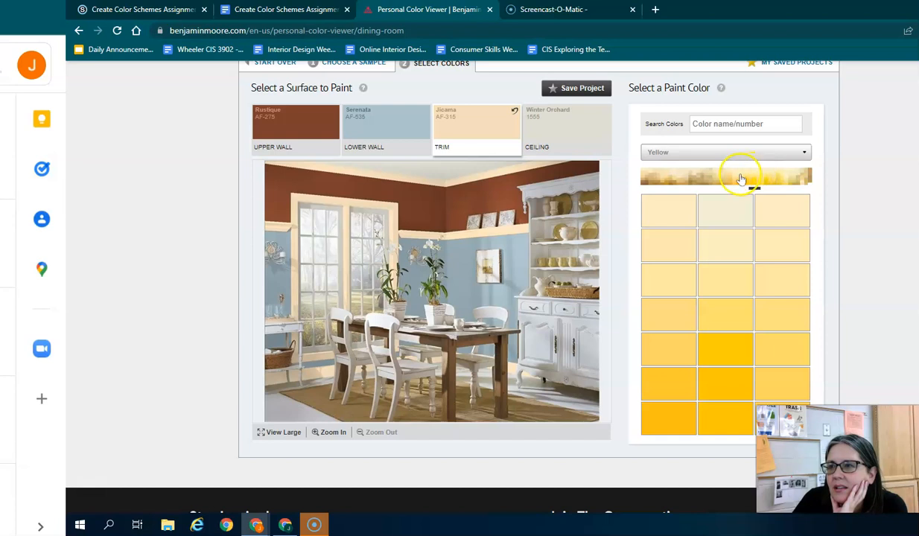
left_click(740, 174)
left_click(735, 173)
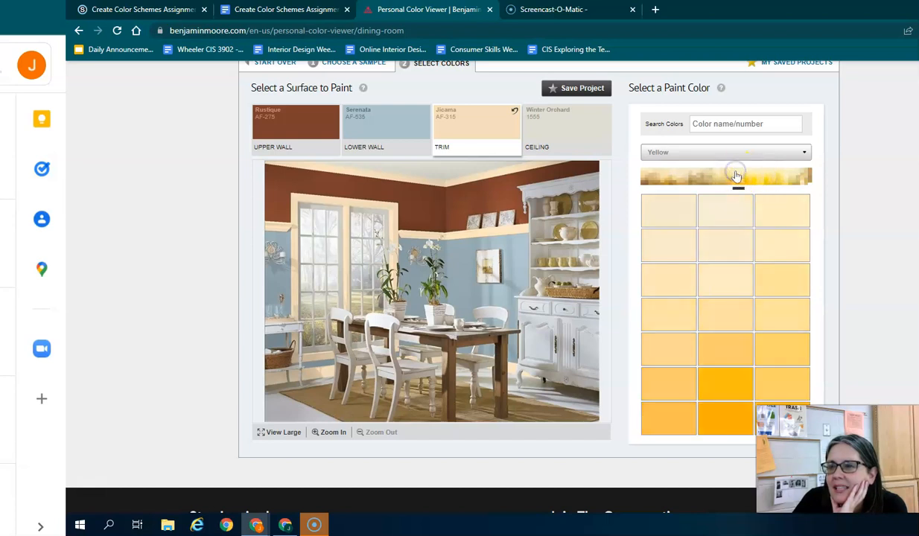
left_click(766, 214)
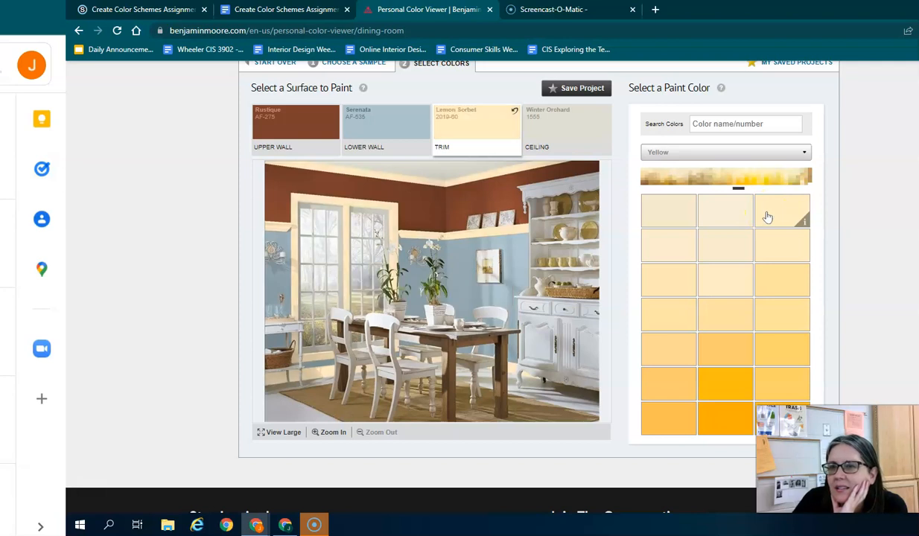
View the color details for Angels Gate (929) and paint the dining room's trim with it
left_click(688, 213)
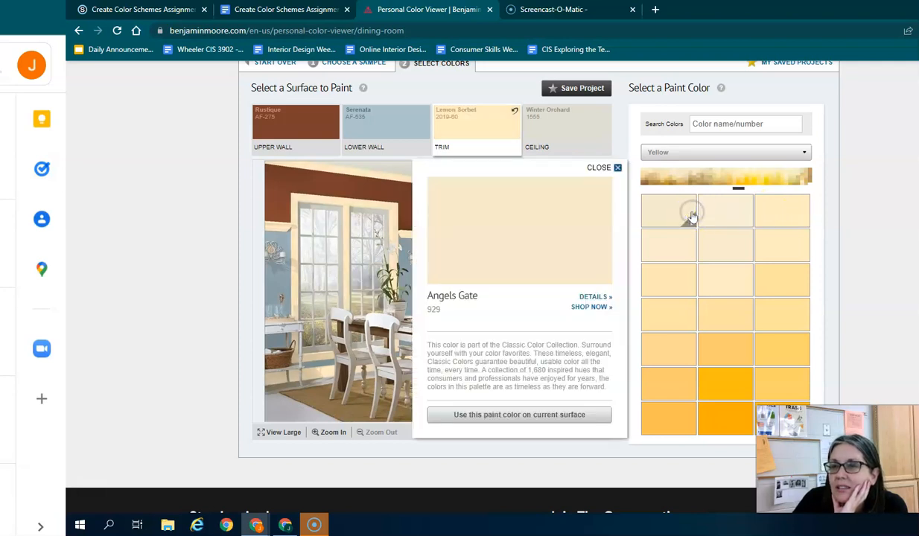
left_click(670, 207)
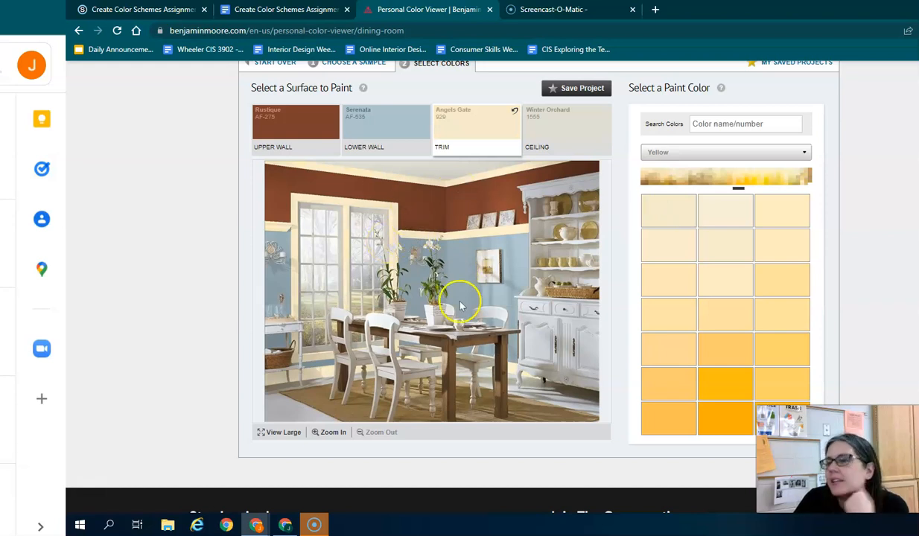
mouse_move(462, 127)
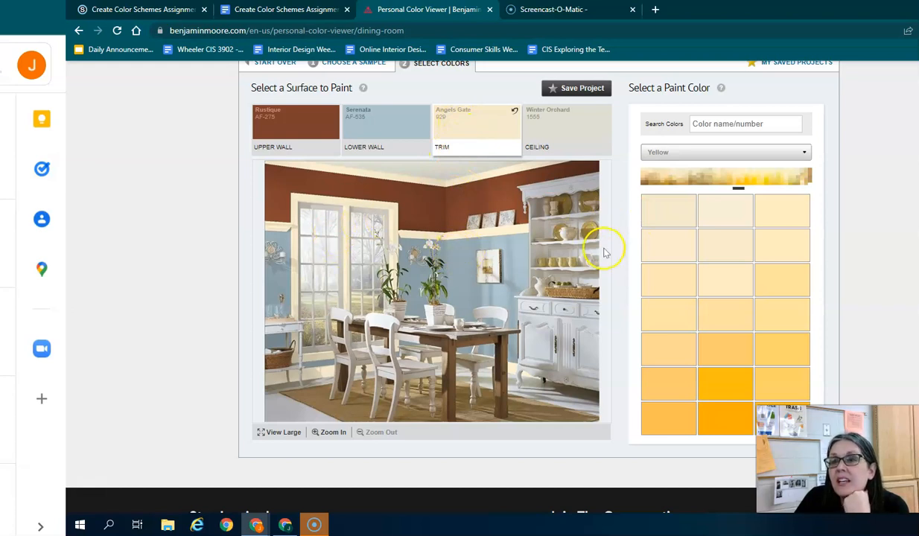
Go back to the sample dining room selection without saving the color selections
scroll(591, 237, "up", 3)
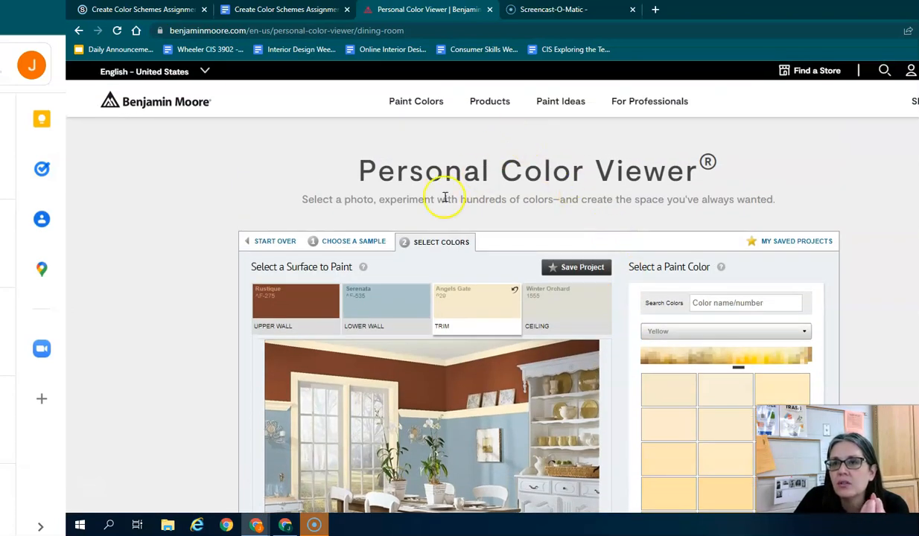
left_click(354, 241)
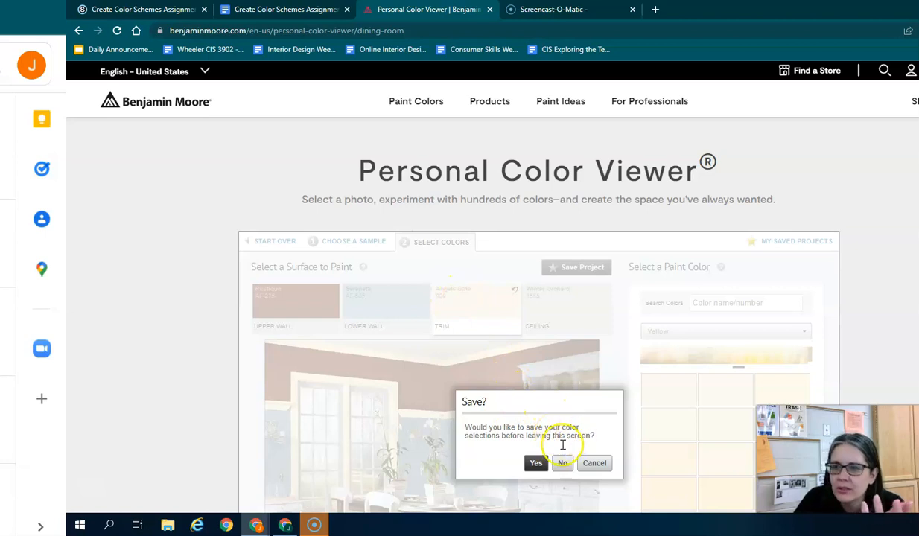
left_click(562, 463)
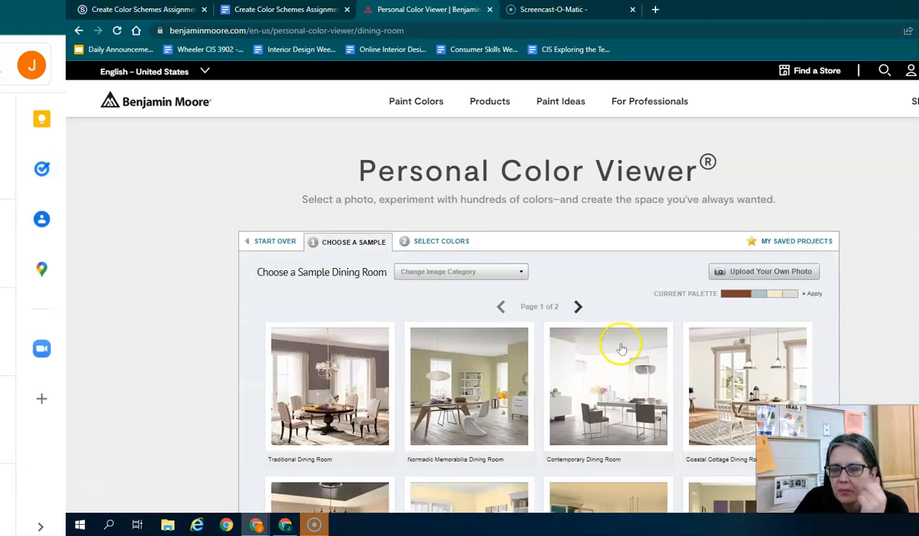
Open the Exciting Dining Room sample and choose its cabinet inset as the surface to paint
scroll(622, 342, "down", 3)
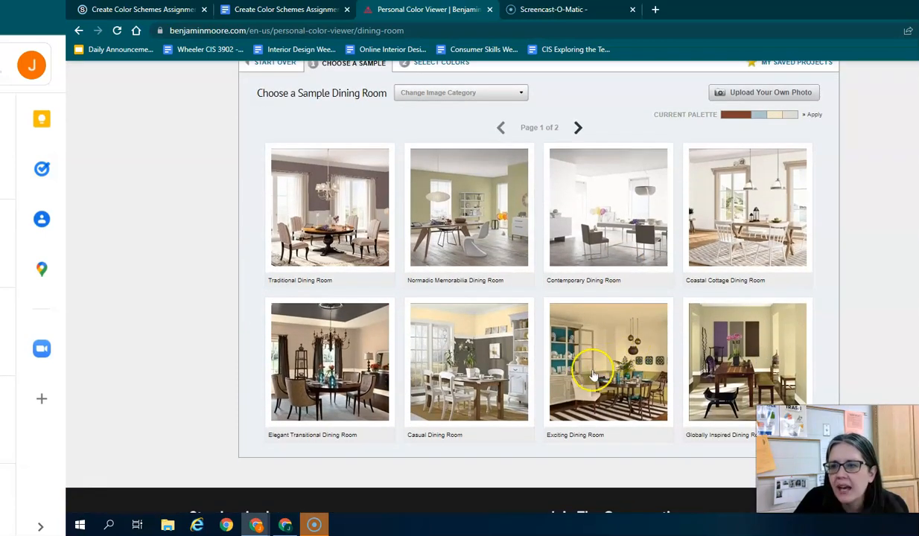
left_click(607, 372)
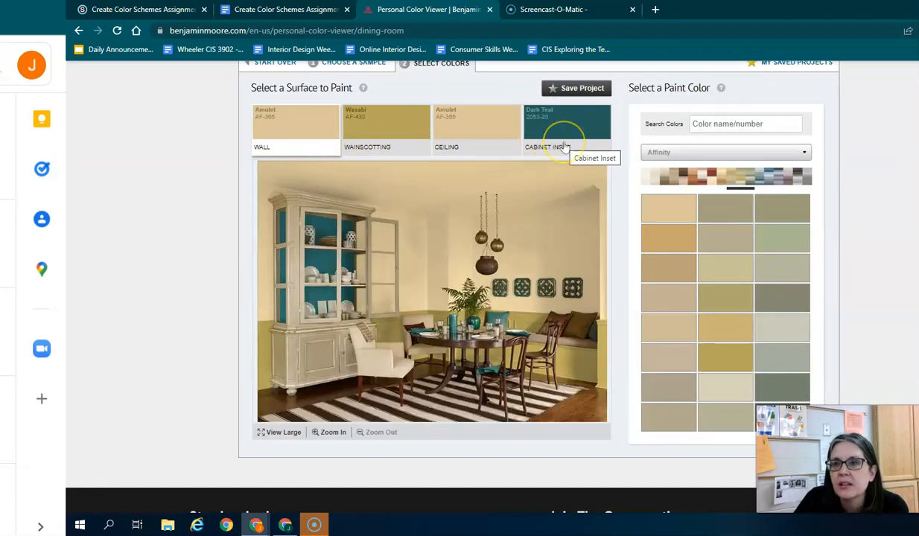
left_click(564, 143)
left_click(564, 142)
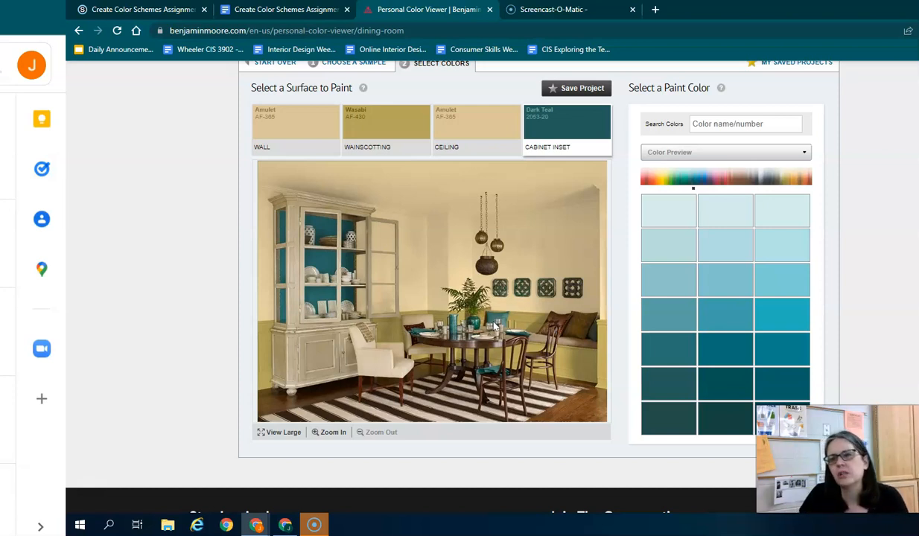
Switch to the Create Color Schemes Assignment document and examine the scheme tables through the Accented Neutral enrichment table
left_click(262, 10)
left_click(548, 319)
scroll(547, 319, "down", 6)
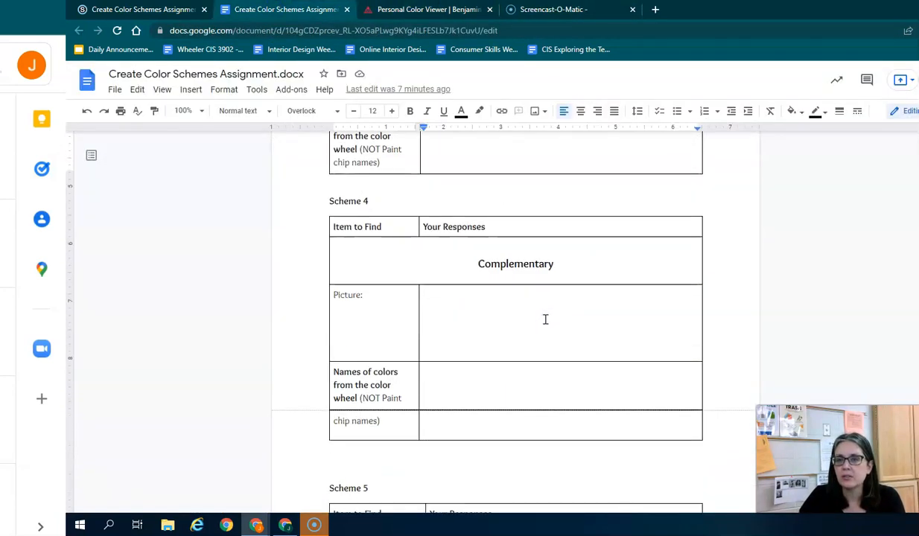
scroll(546, 318, "down", 6)
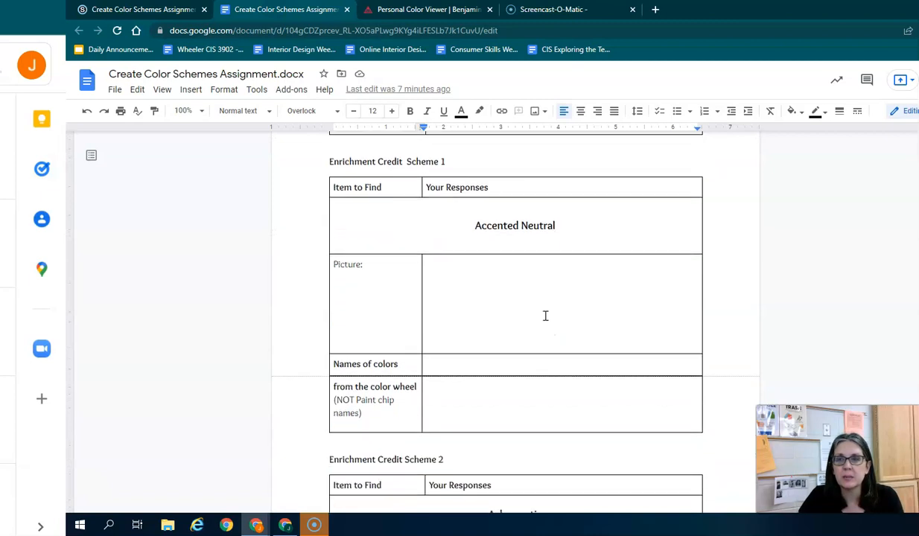
scroll(545, 316, "down", 3)
scroll(546, 316, "up", 3)
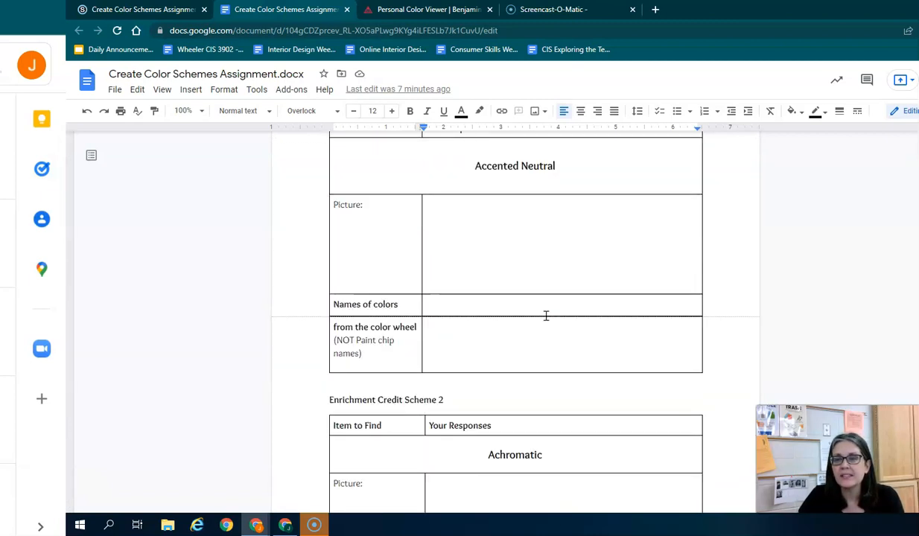
scroll(546, 315, "up", 1)
left_click(539, 302)
Review the remaining enrichment credit tables, from Achromatic and Tetrad through Square
scroll(533, 282, "down", 3)
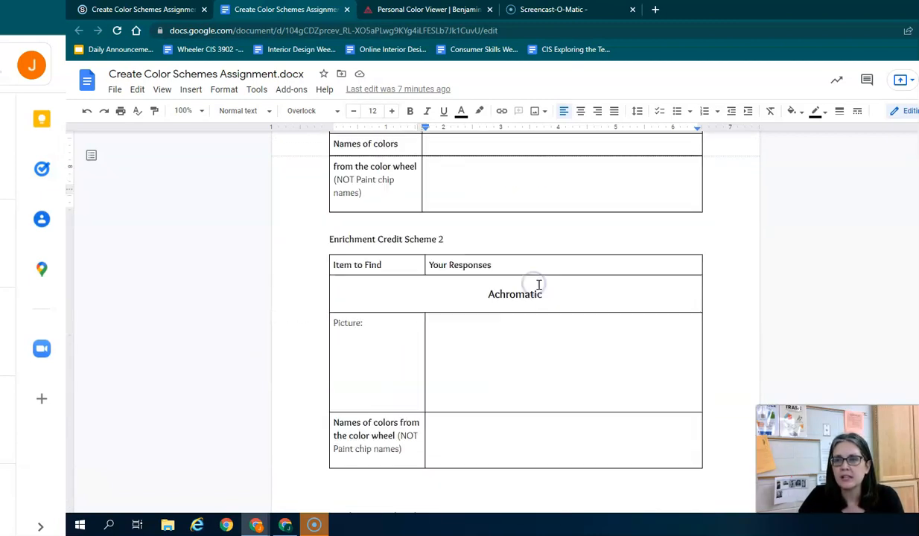
left_click(535, 310)
scroll(533, 309, "down", 4)
left_click(535, 301)
scroll(535, 301, "down", 4)
left_click(525, 376)
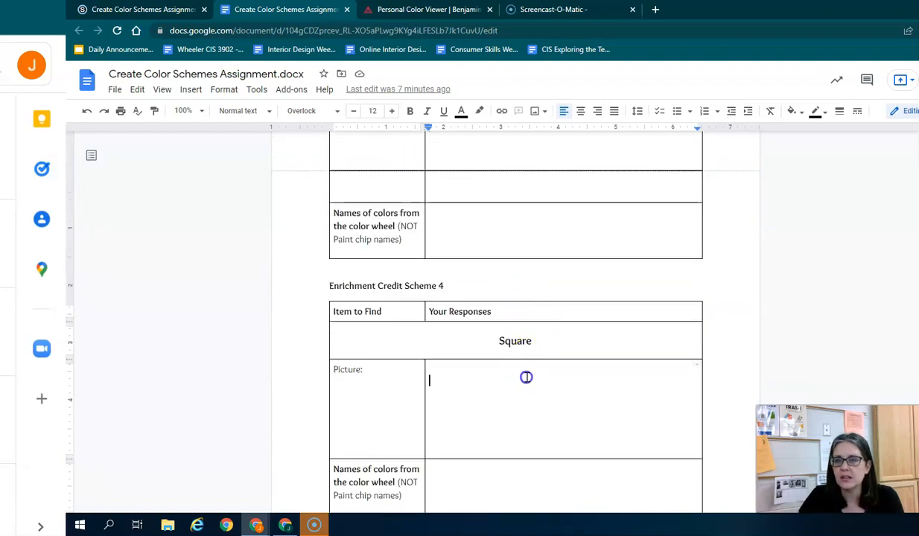
scroll(526, 376, "down", 1)
scroll(526, 375, "down", 3)
Return to the assignment directions and highlight the five required schemes, from Monochromatic to Split Complementary
scroll(525, 365, "up", 12)
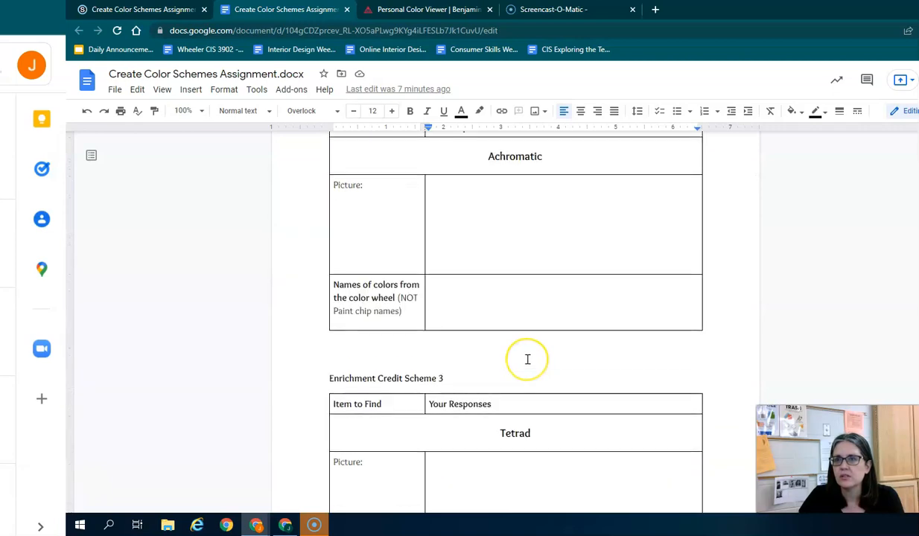
scroll(528, 360, "up", 15)
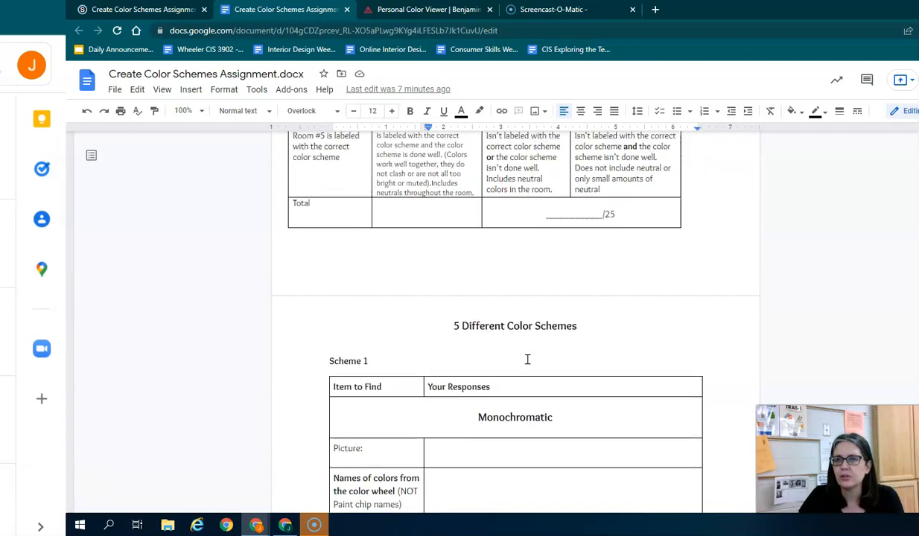
scroll(527, 360, "up", 10)
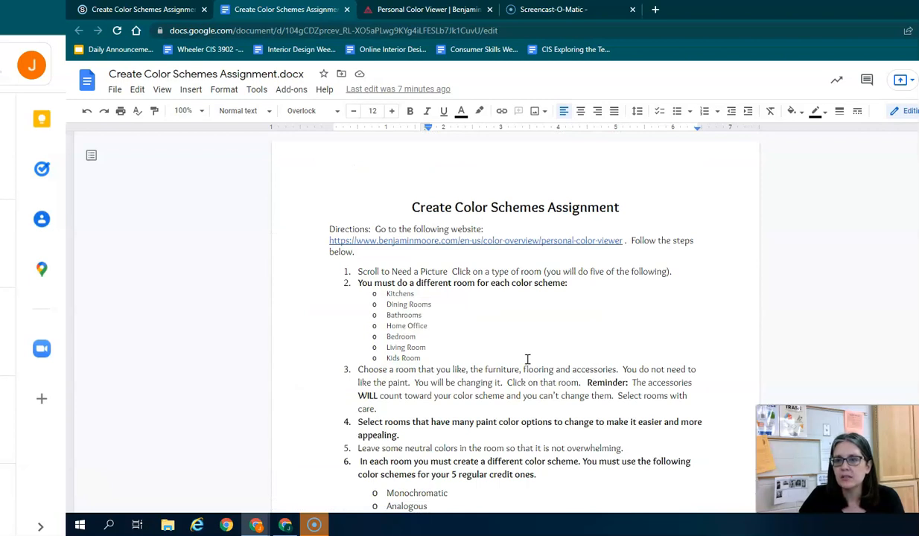
scroll(527, 360, "down", 3)
left_click_drag(382, 313, 470, 367)
Go to the Scheme 1 Monochromatic table and place the cursor in its color wheel names response cell
scroll(473, 365, "down", 3)
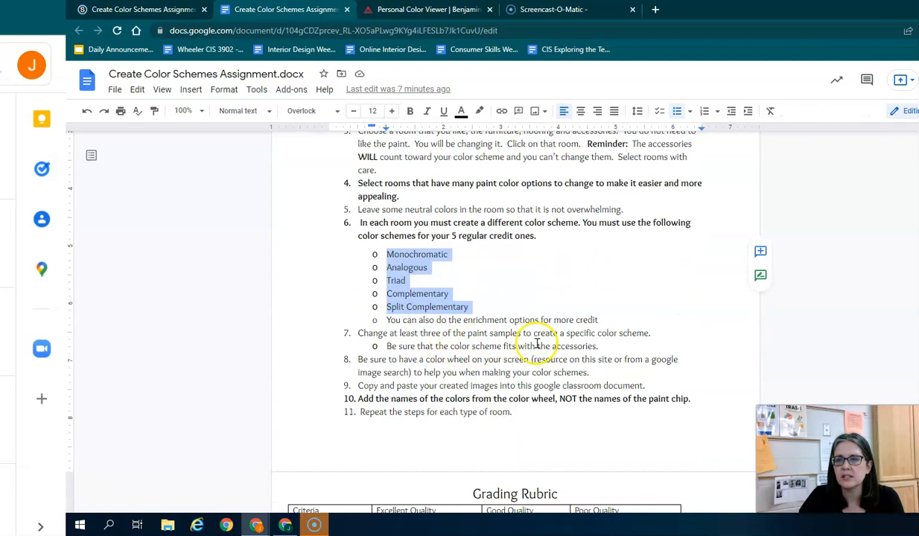
scroll(538, 344, "down", 15)
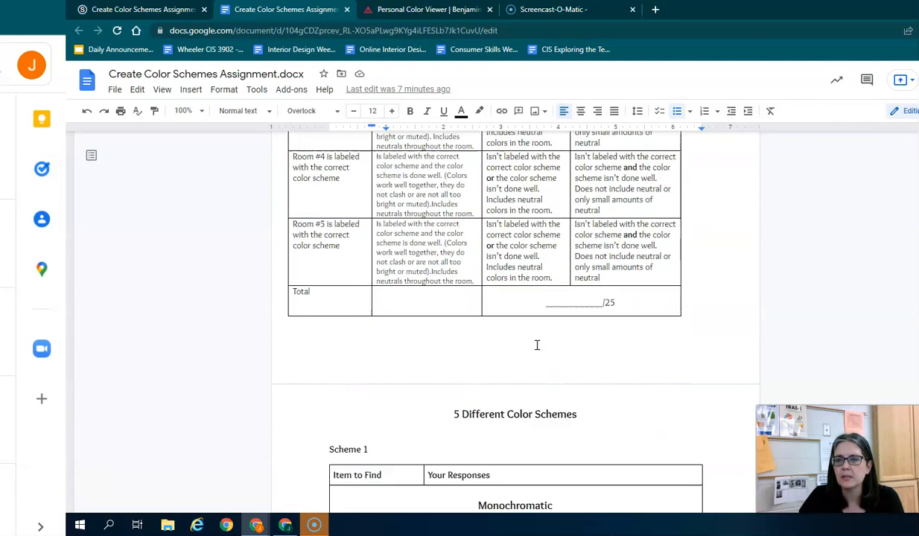
left_click(450, 230)
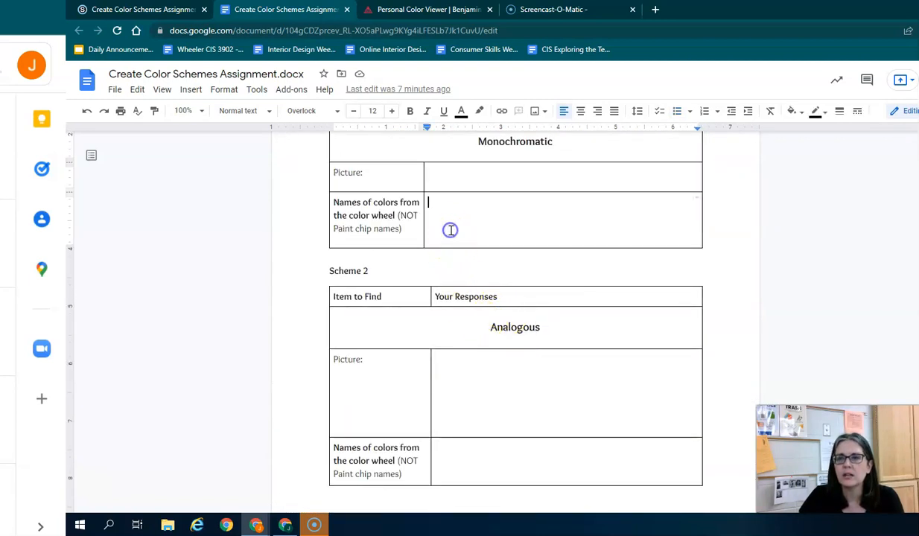